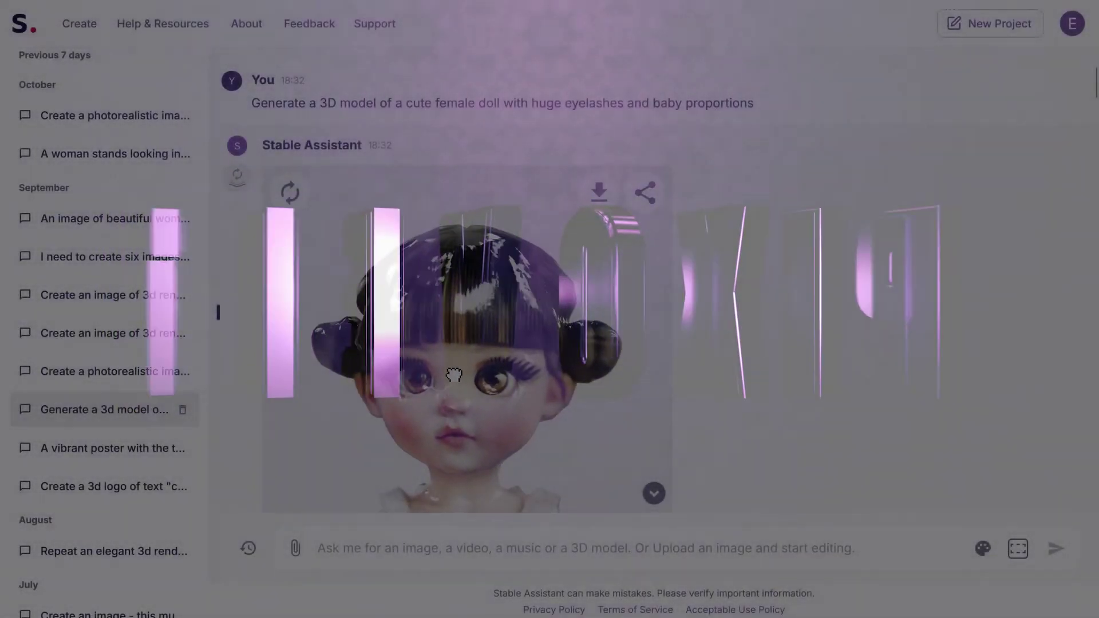
Step: Rotate the doll 3D model to its back and face-up views, and collapse the chat history
left_click_drag(479, 342, 571, 333)
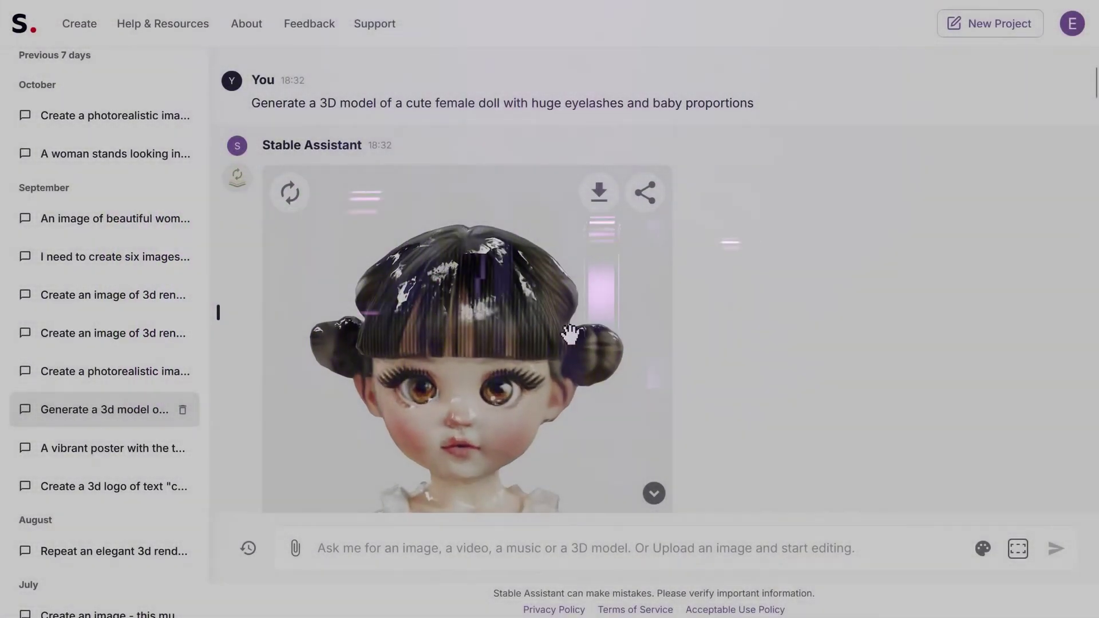
left_click(220, 313)
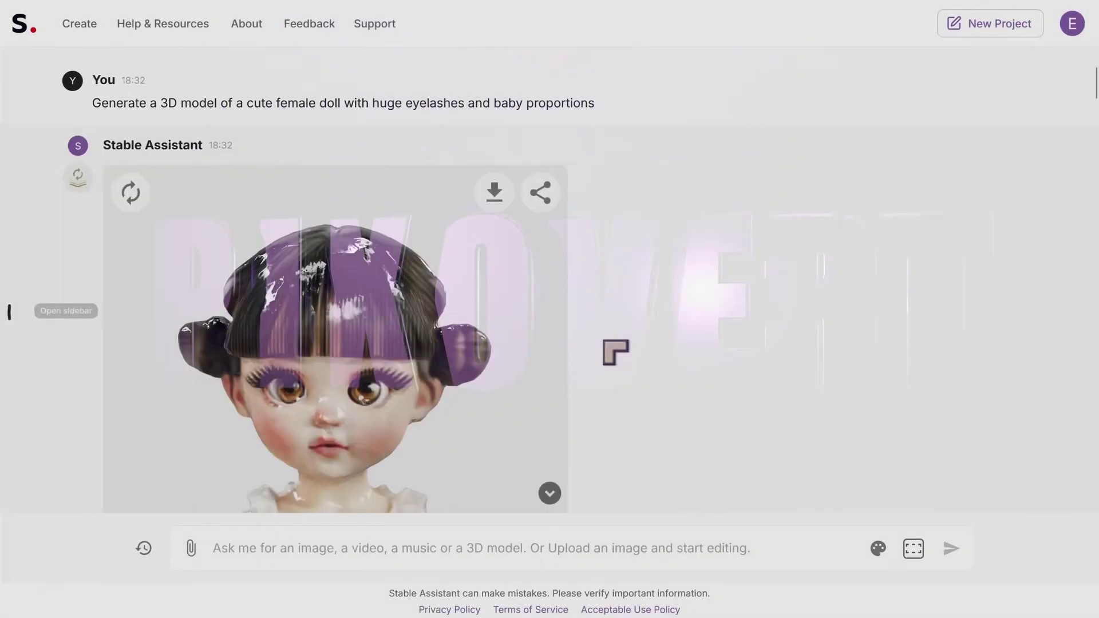
left_click_drag(437, 326, 484, 383)
Step: Scroll down to the future bass reply and play the second track
scroll(664, 403, "down", 10)
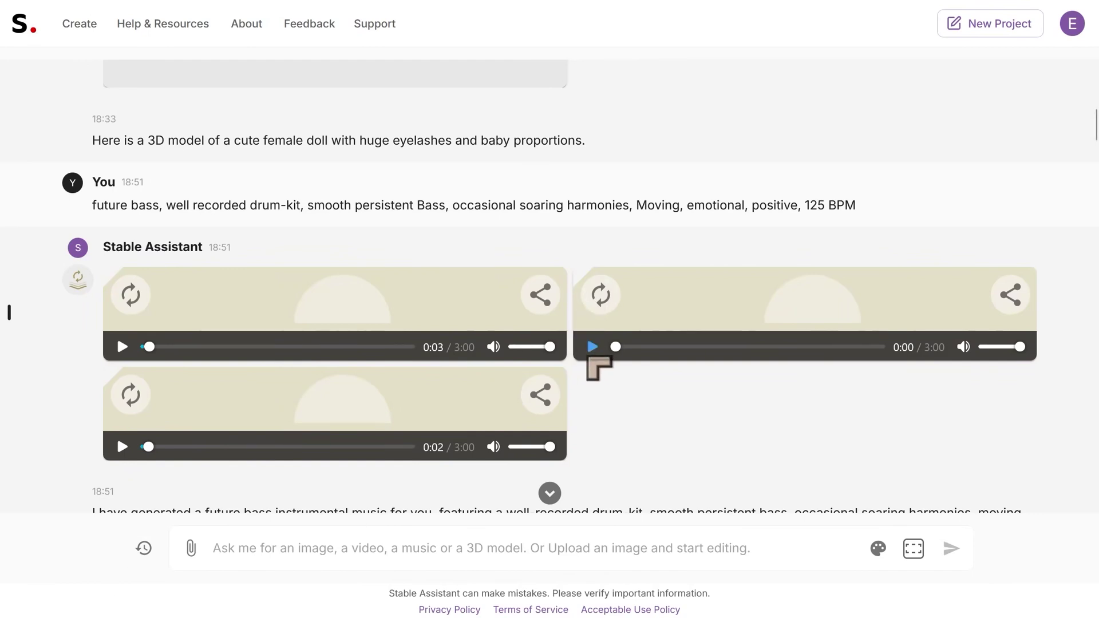
left_click(593, 347)
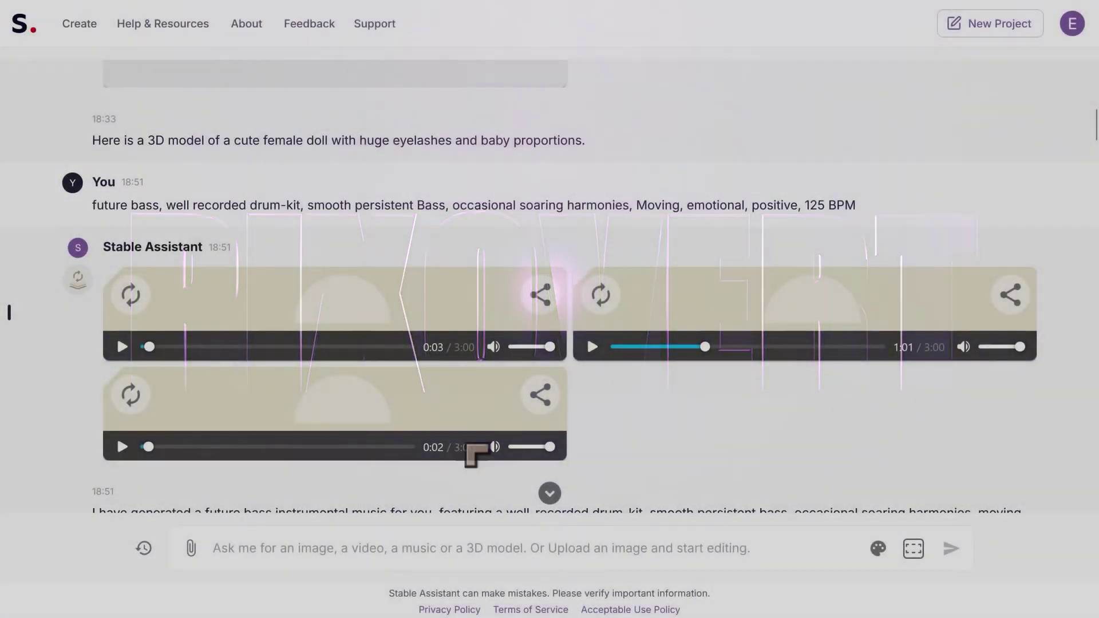
Step: Find the 22:39 reply and play its first track
scroll(485, 451, "up", 10)
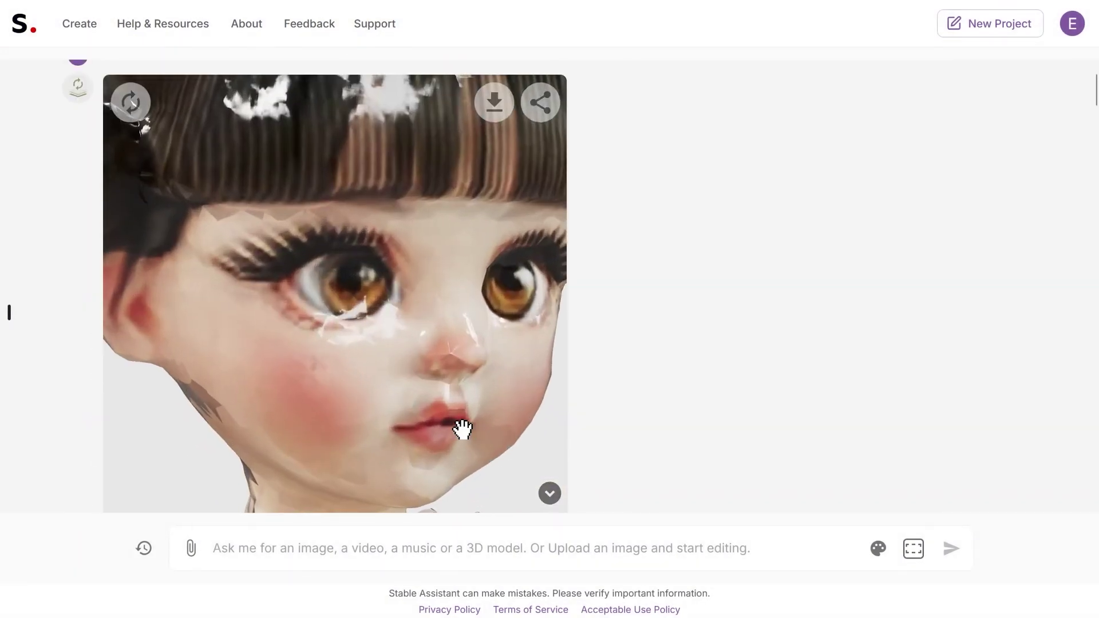
scroll(463, 429, "down", 5)
scroll(699, 422, "down", 3)
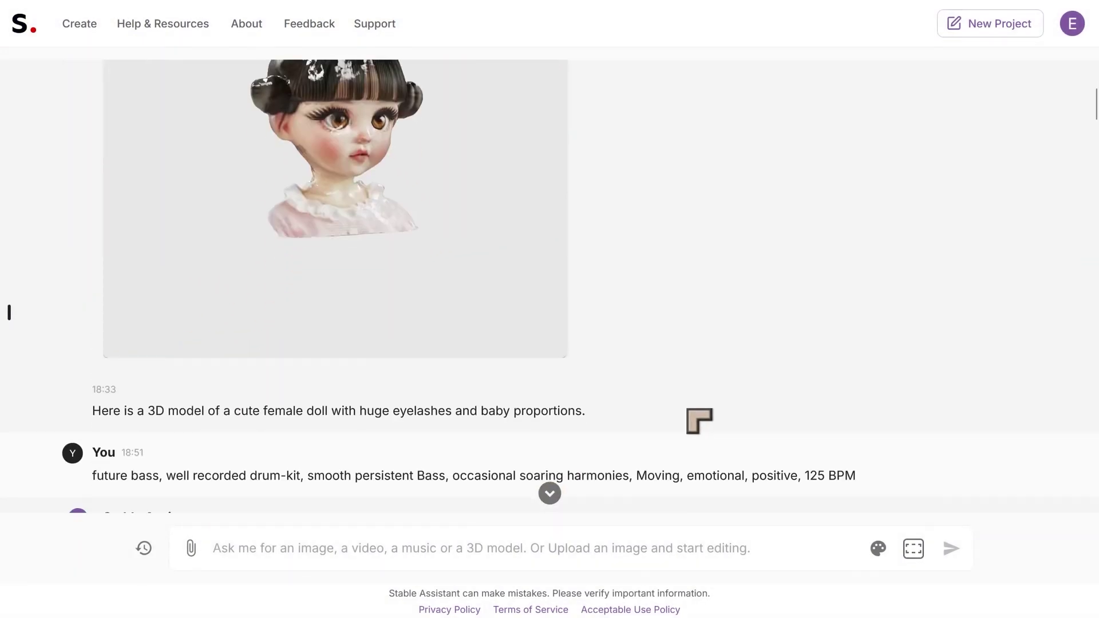
scroll(700, 421, "down", 5)
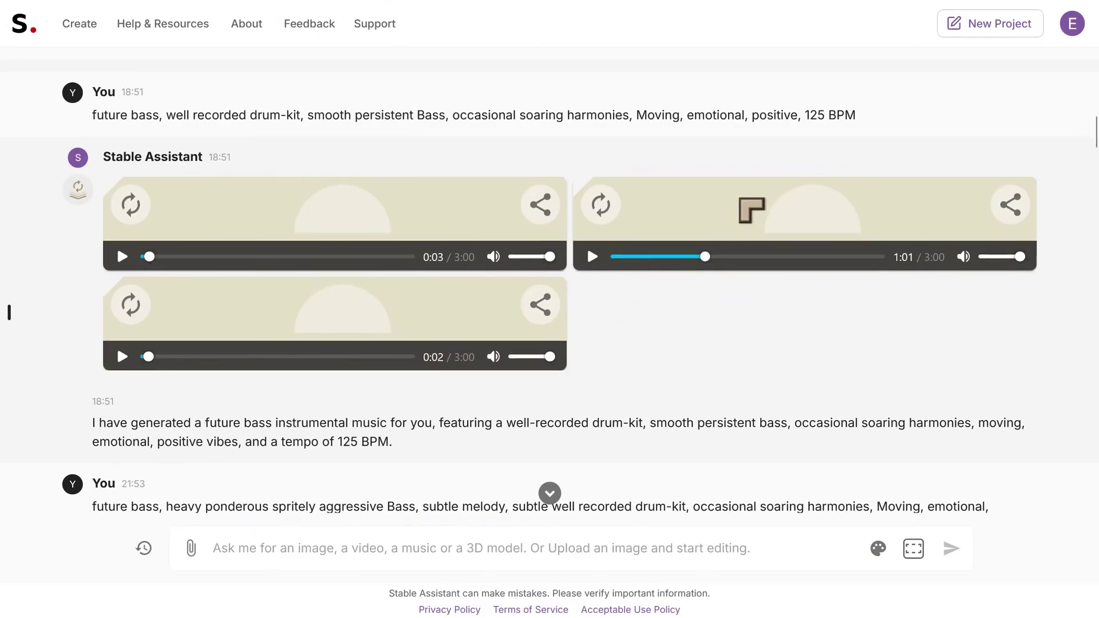
scroll(616, 482, "down", 5)
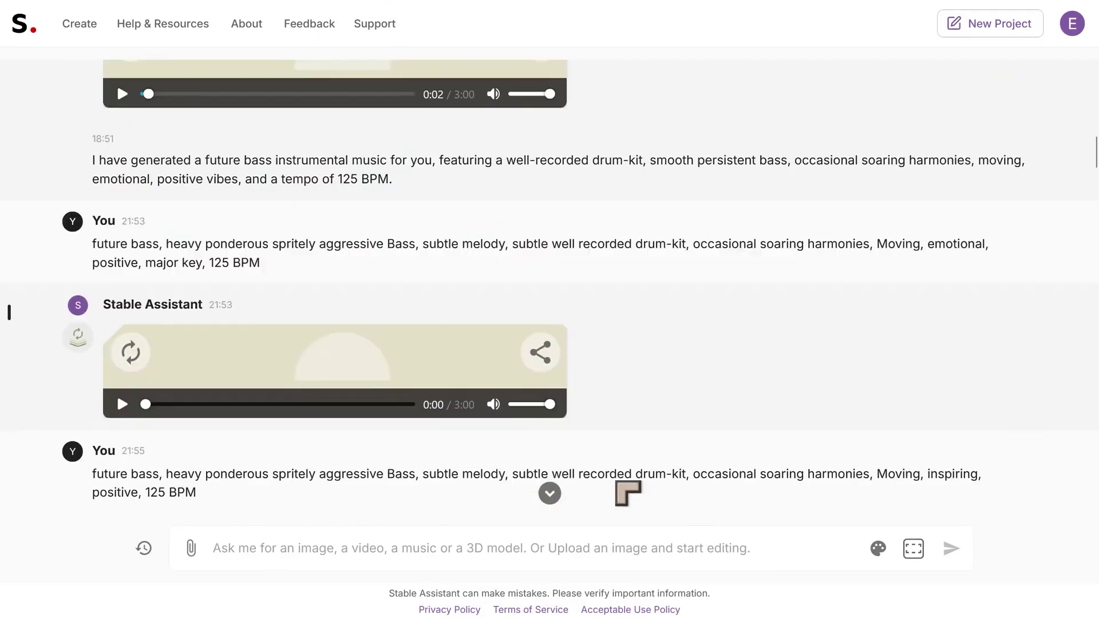
scroll(628, 492, "down", 15)
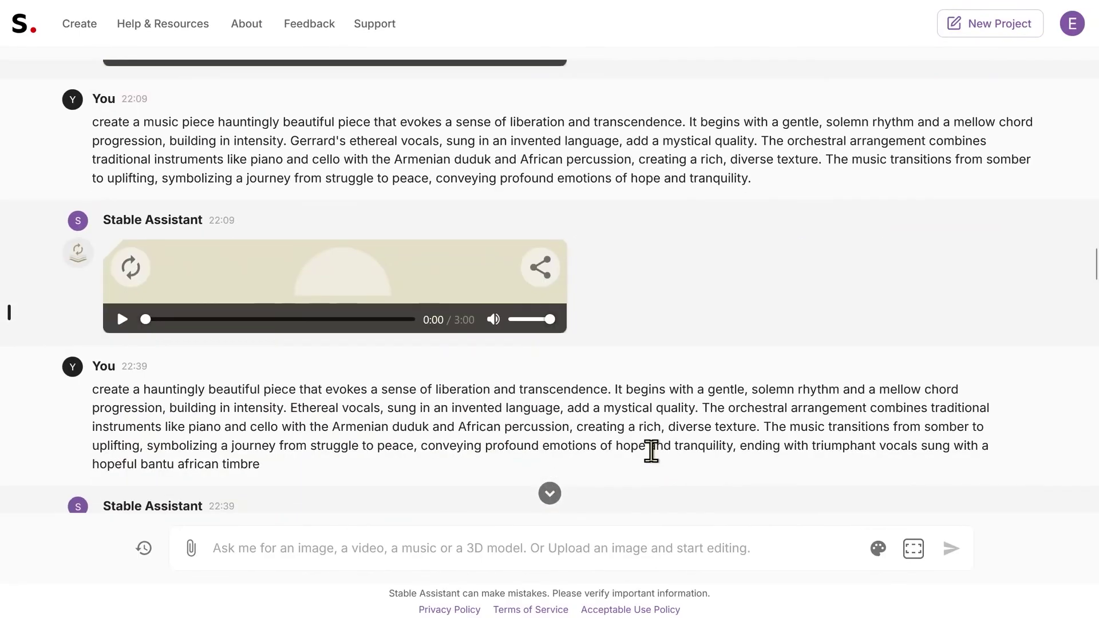
scroll(652, 451, "down", 8)
scroll(263, 363, "up", 3)
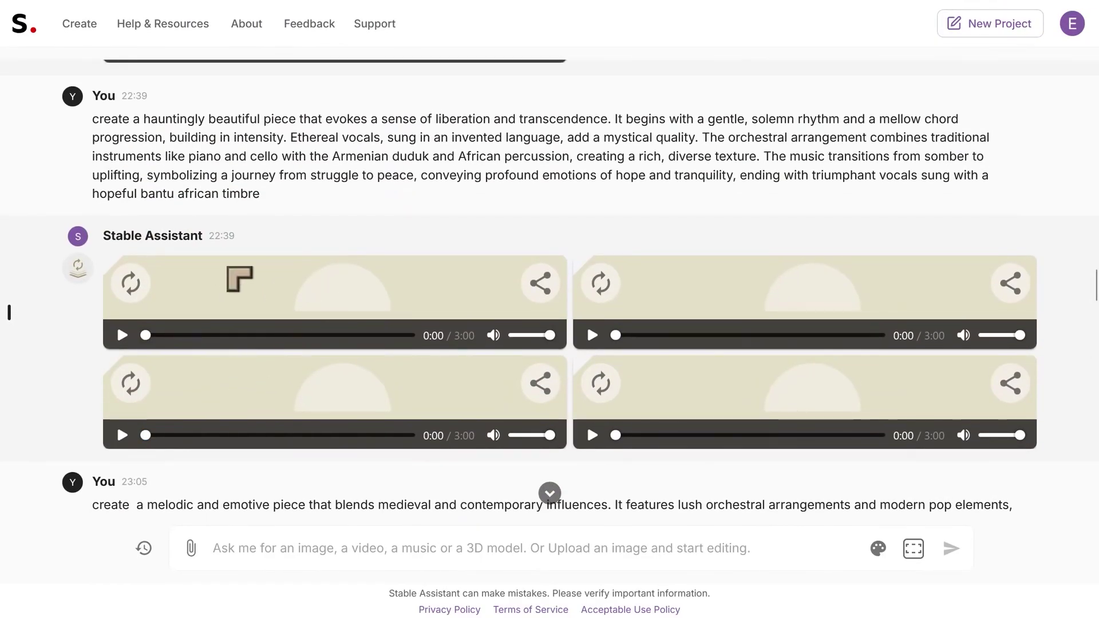
left_click(122, 335)
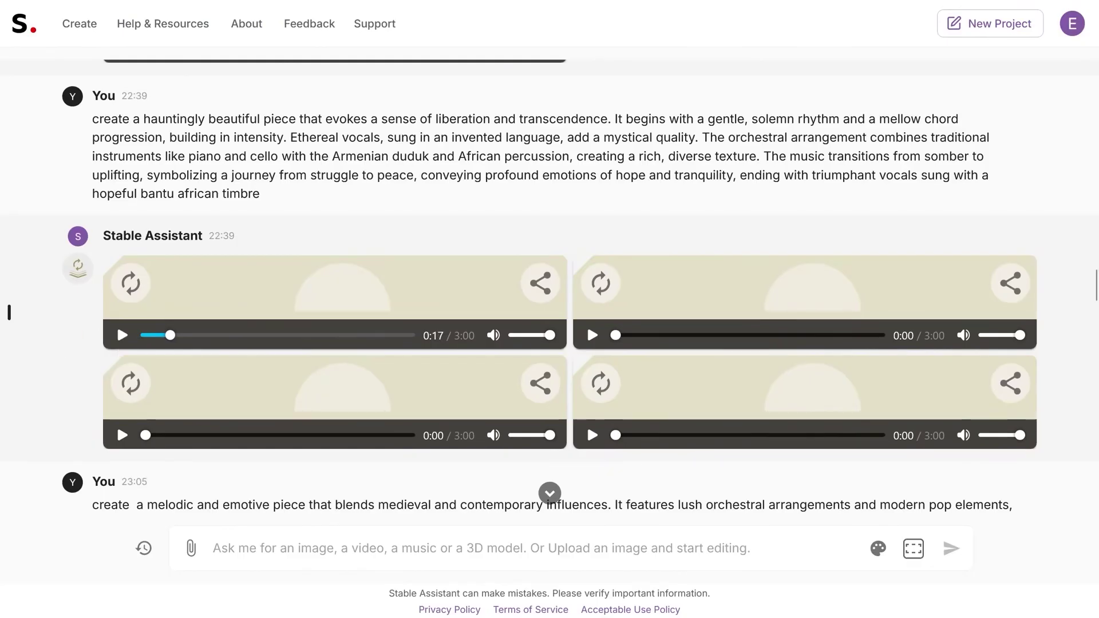
Step: Autoscroll back up to the doll 3D model message
scroll(344, 492, "down", 15)
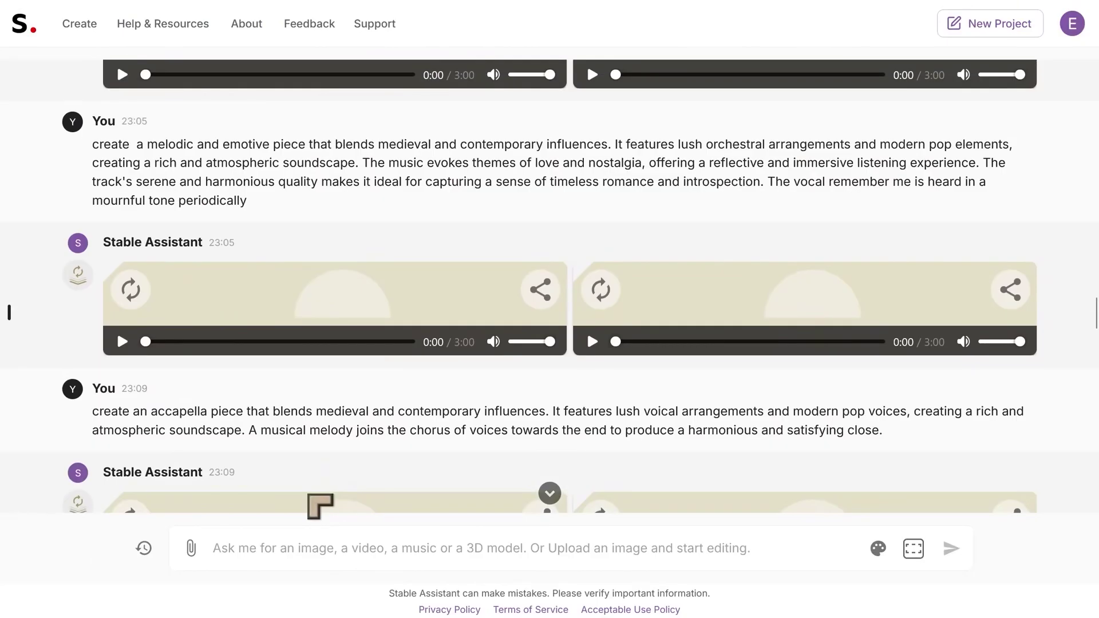
scroll(321, 507, "down", 10)
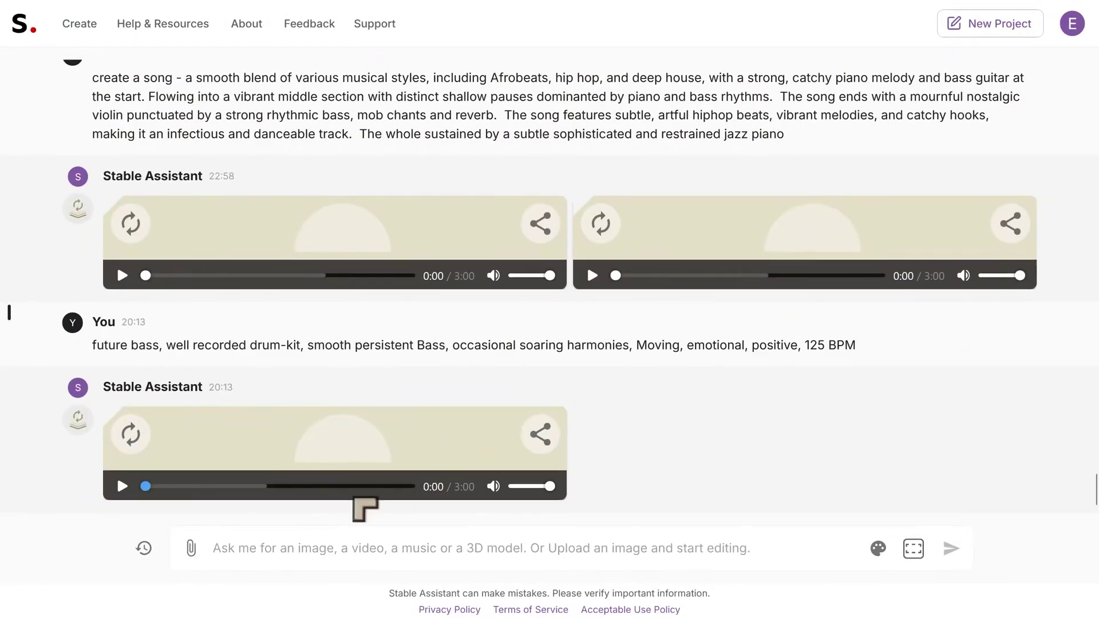
middle_click(681, 464)
Step: Open the 'Create an image - 3d text' Adobe FireFly conversation from past projects
left_click(12, 327)
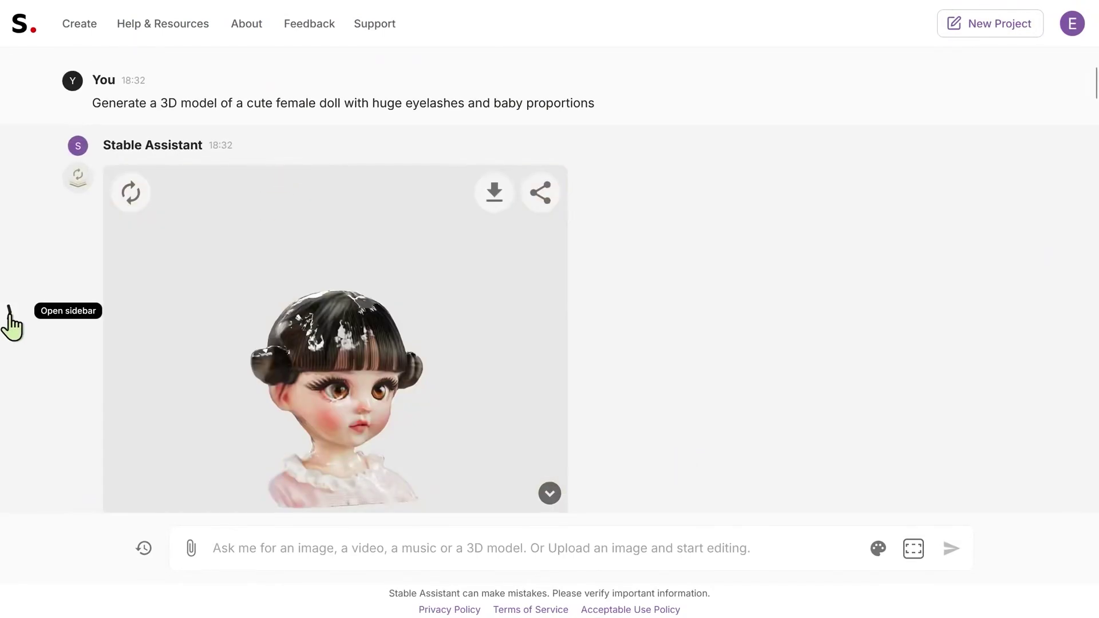
left_click(11, 326)
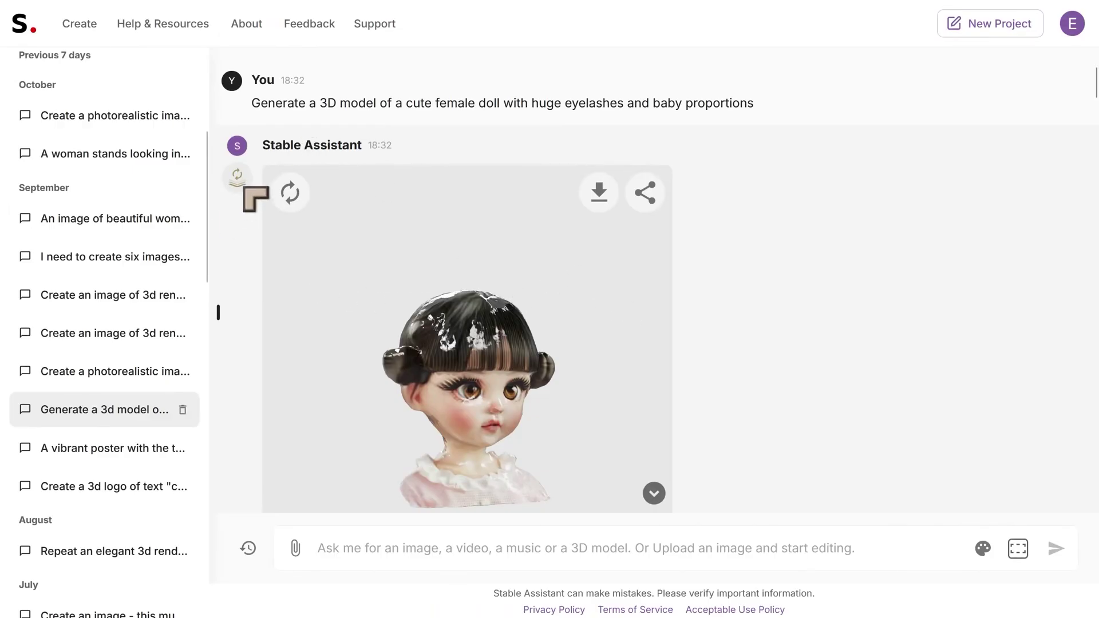
left_click(20, 324)
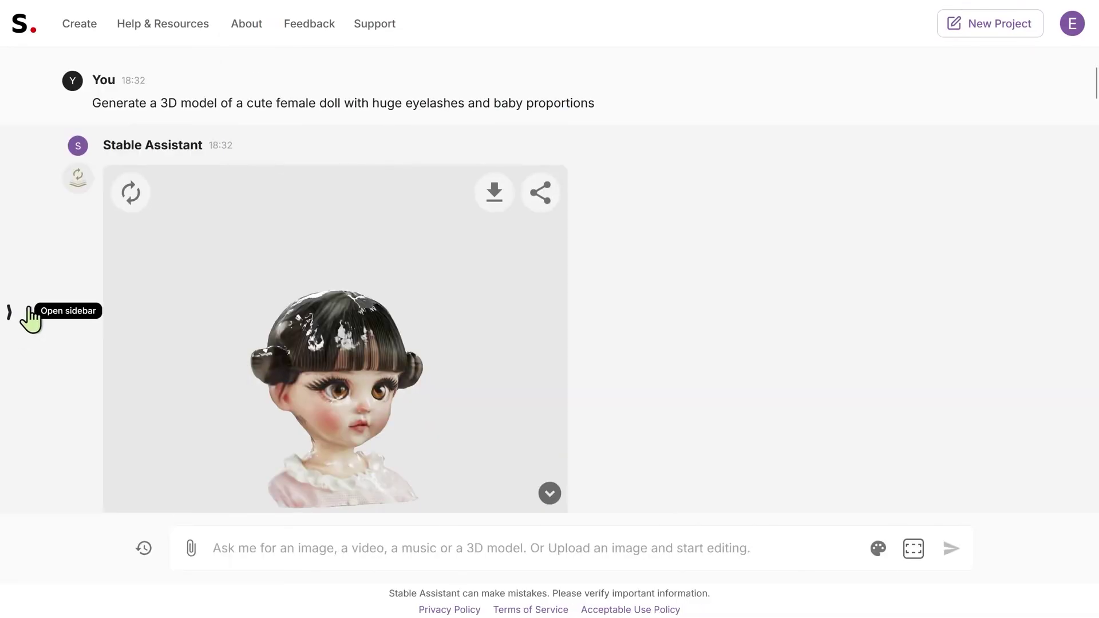
left_click(23, 318)
left_click(89, 125)
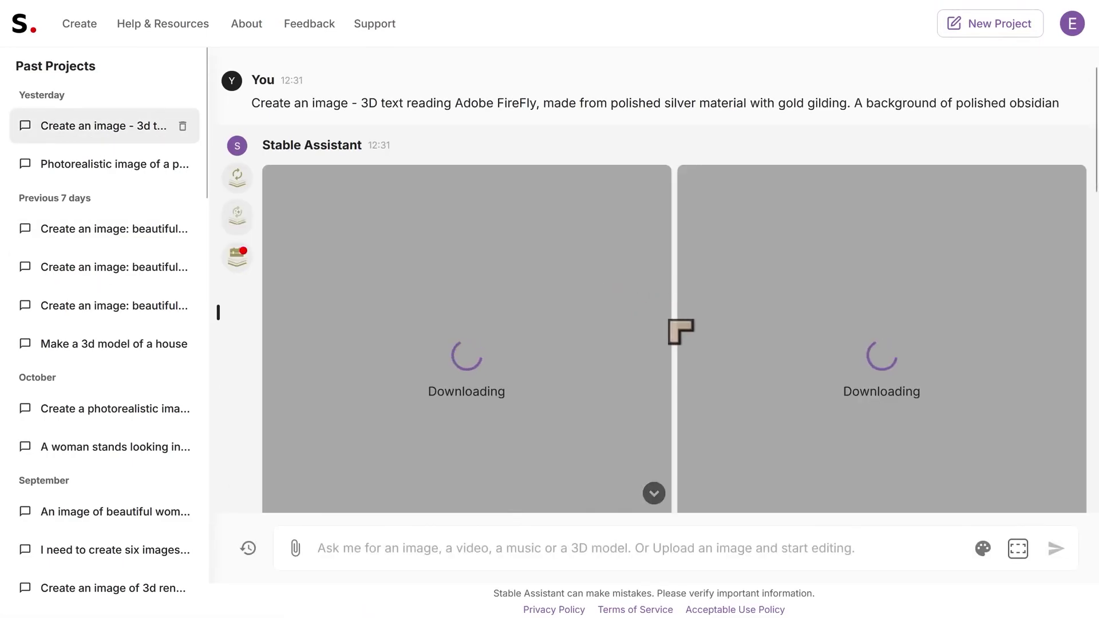
Step: Collapse the sidebar and browse the silver-and-gold lettering images on polished obsidian
left_click(223, 318)
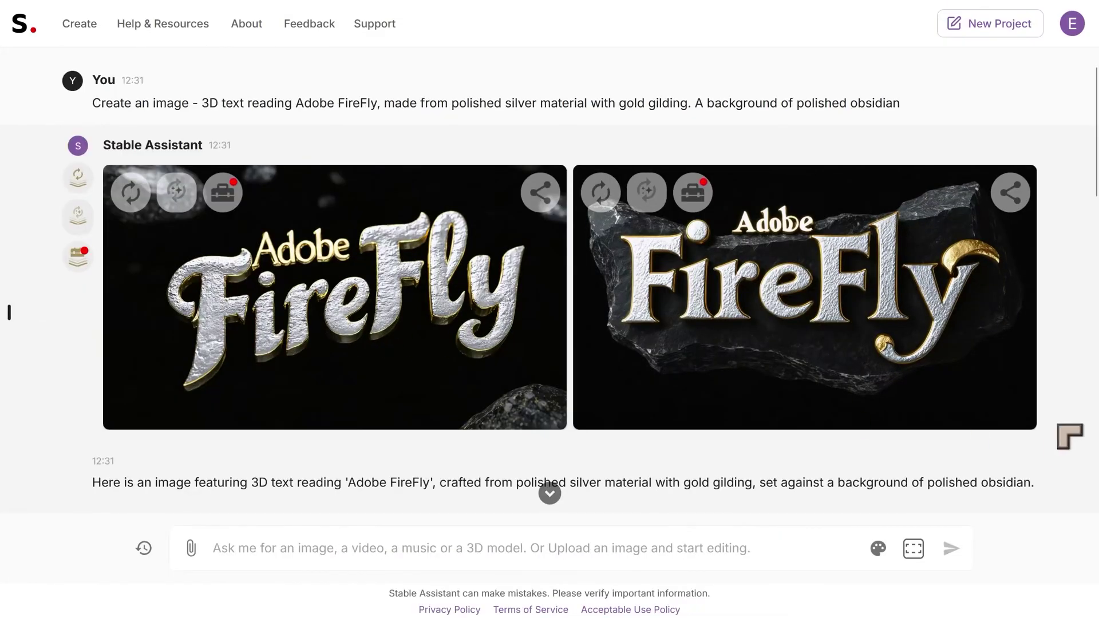
scroll(458, 332, "down", 2)
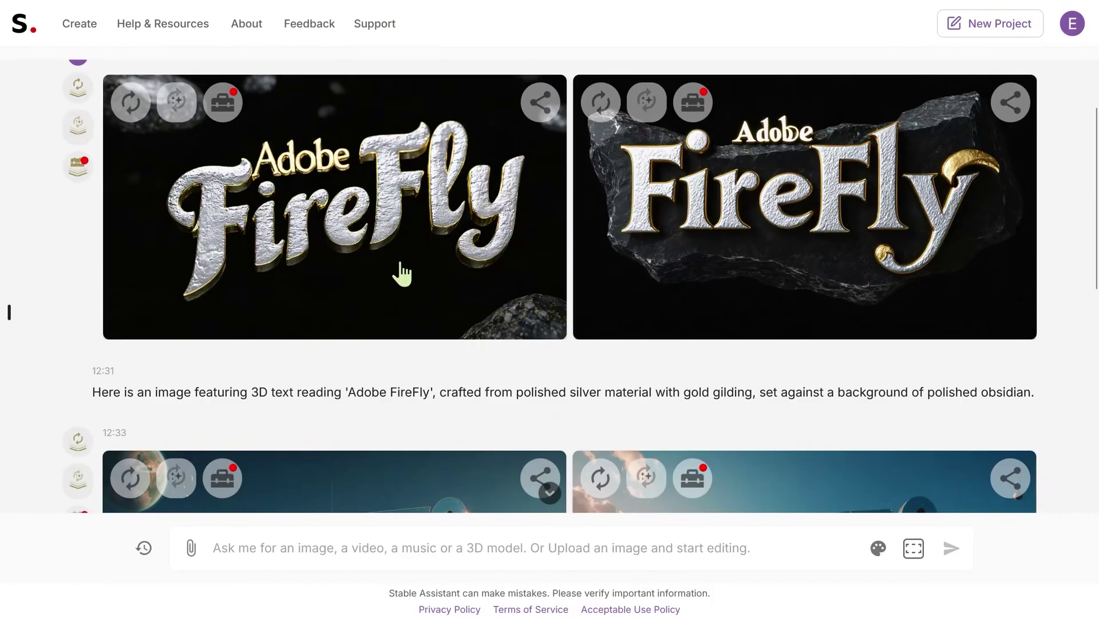
scroll(402, 275, "down", 6)
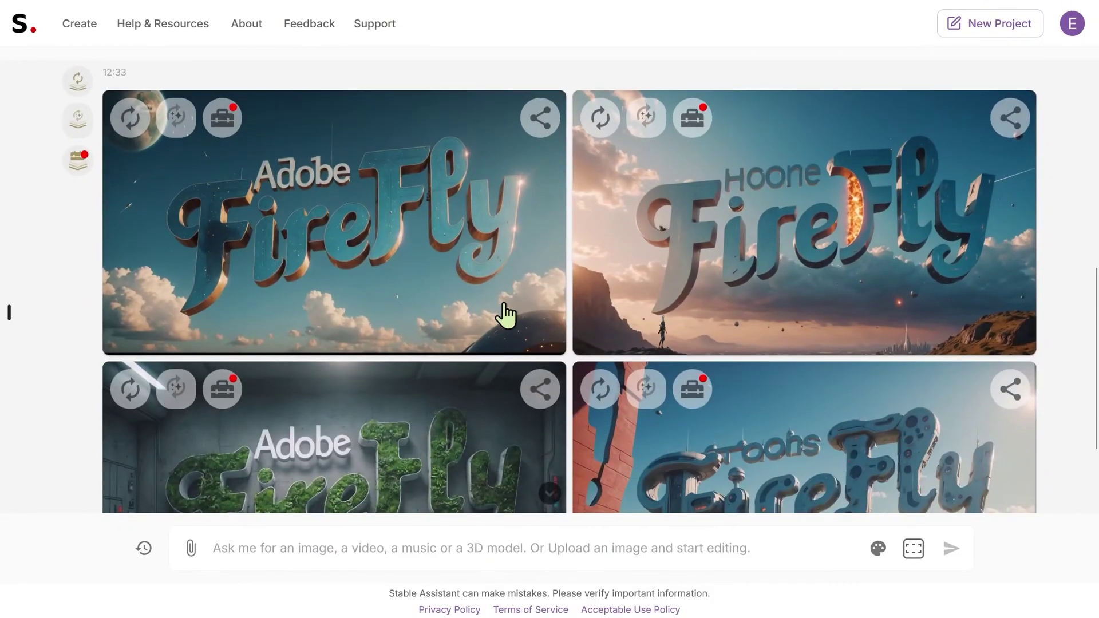
scroll(506, 316, "down", 2)
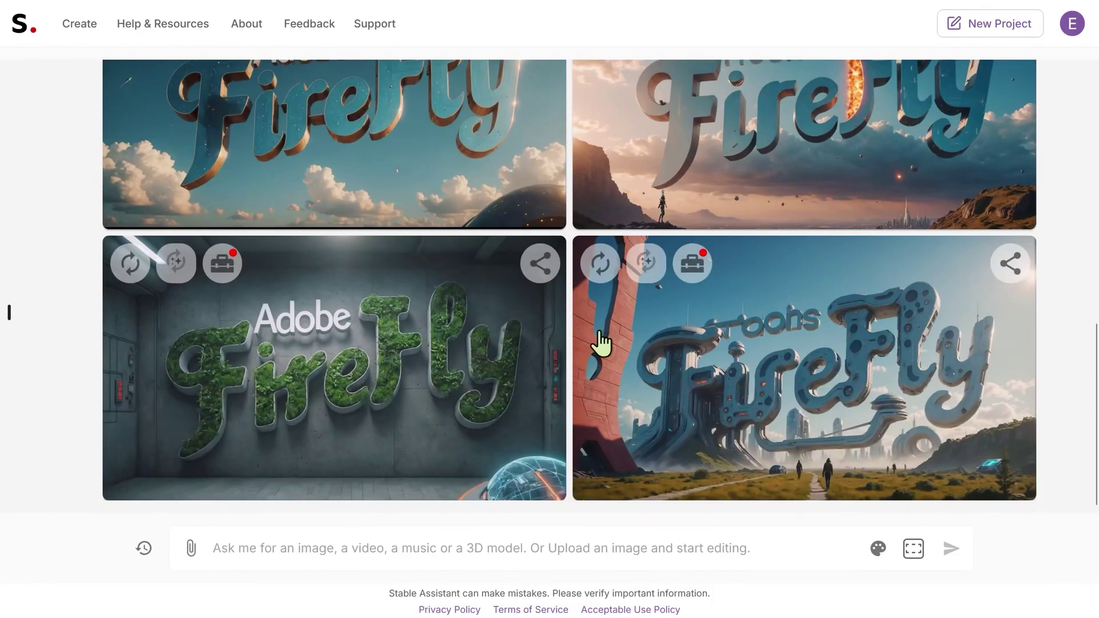
scroll(439, 346, "up", 6)
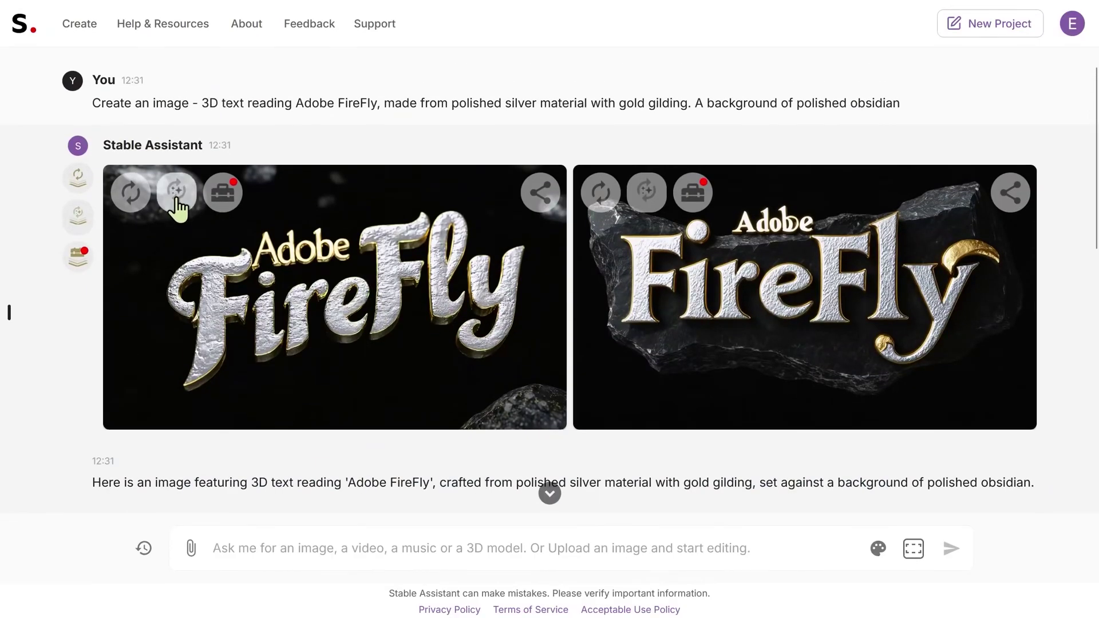
Step: Reinvent the first FireFly image as a same-structure image with the prompt 'In anime style'
left_click(176, 197)
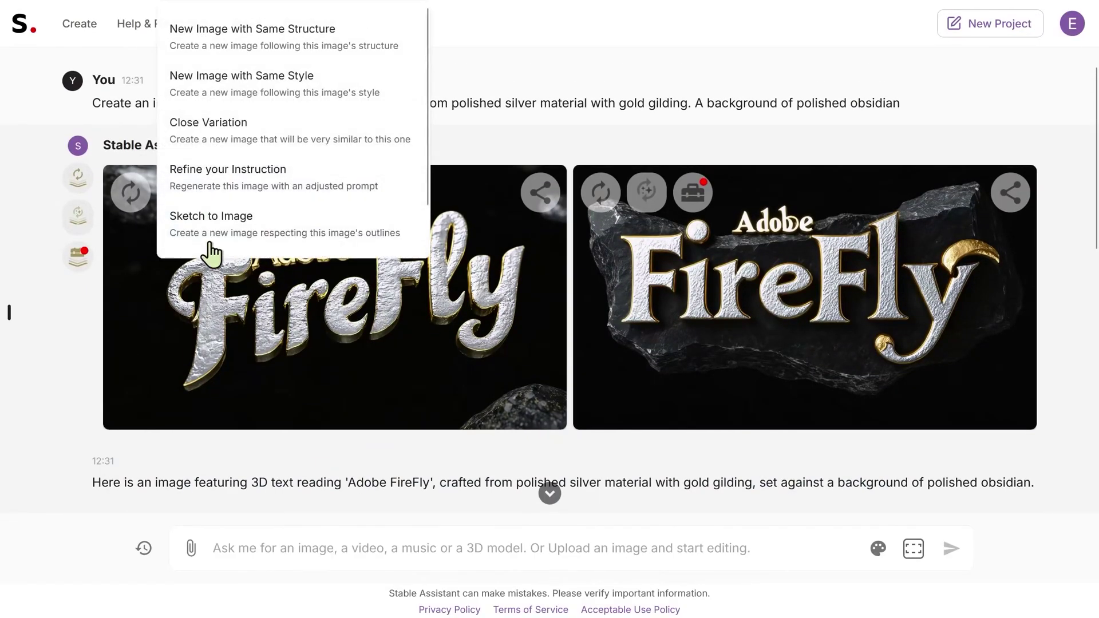
left_click(256, 50)
left_click(437, 167)
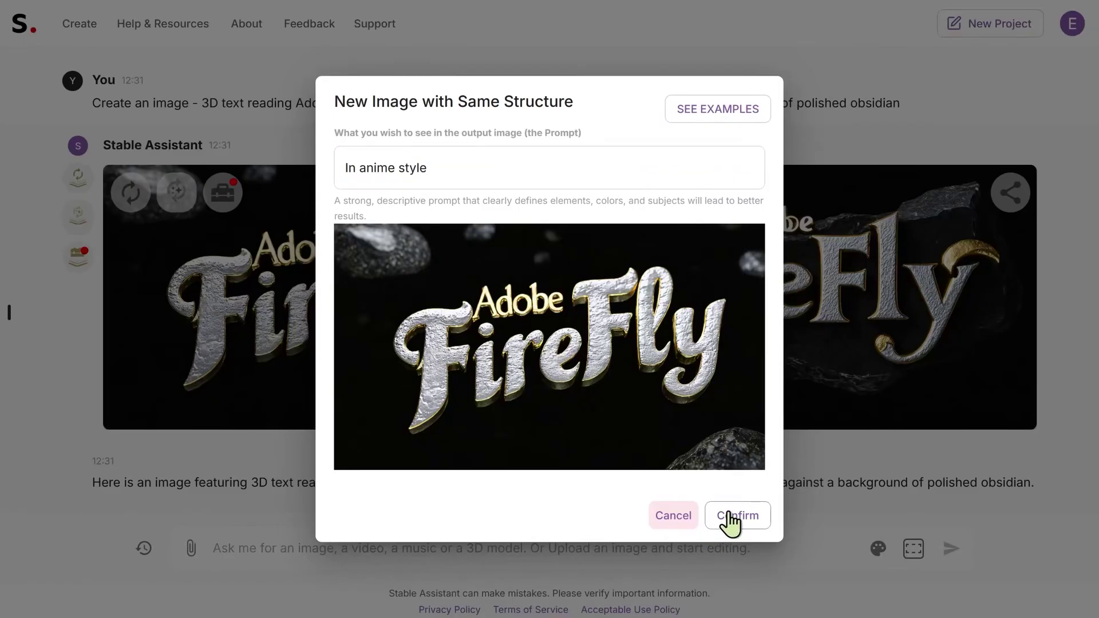
left_click(735, 517)
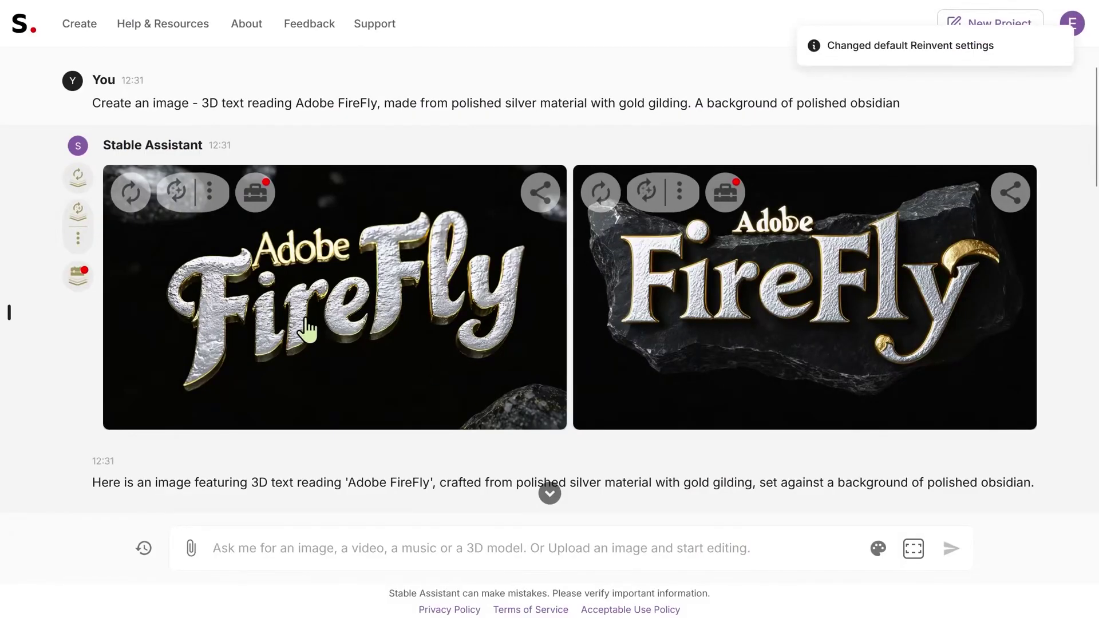
scroll(348, 331, "down", 5)
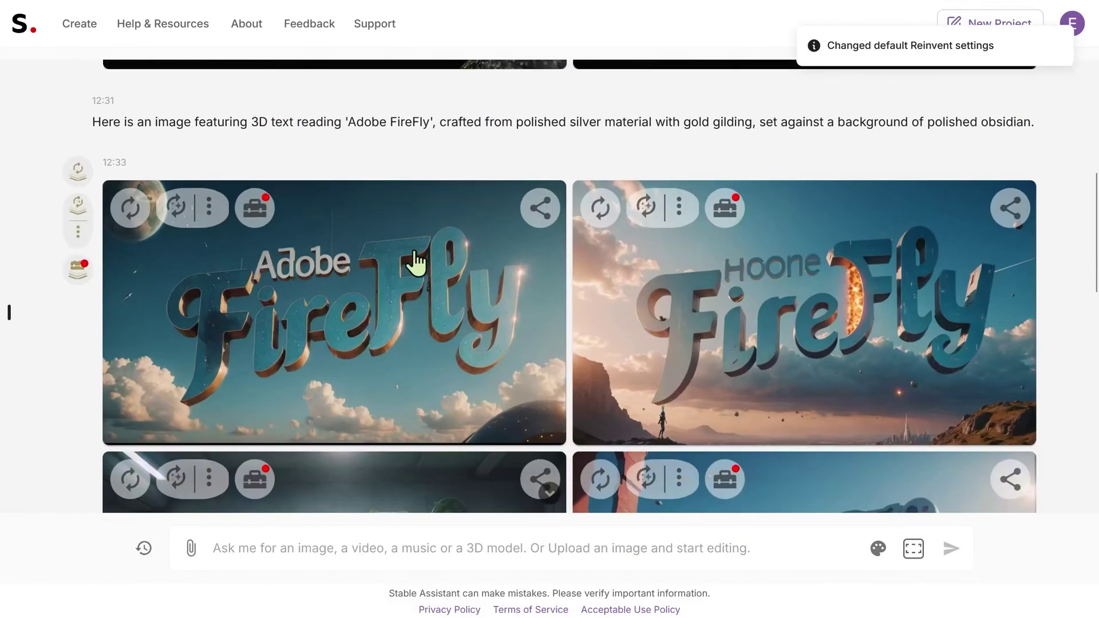
scroll(412, 256, "up", 3)
middle_click(461, 313)
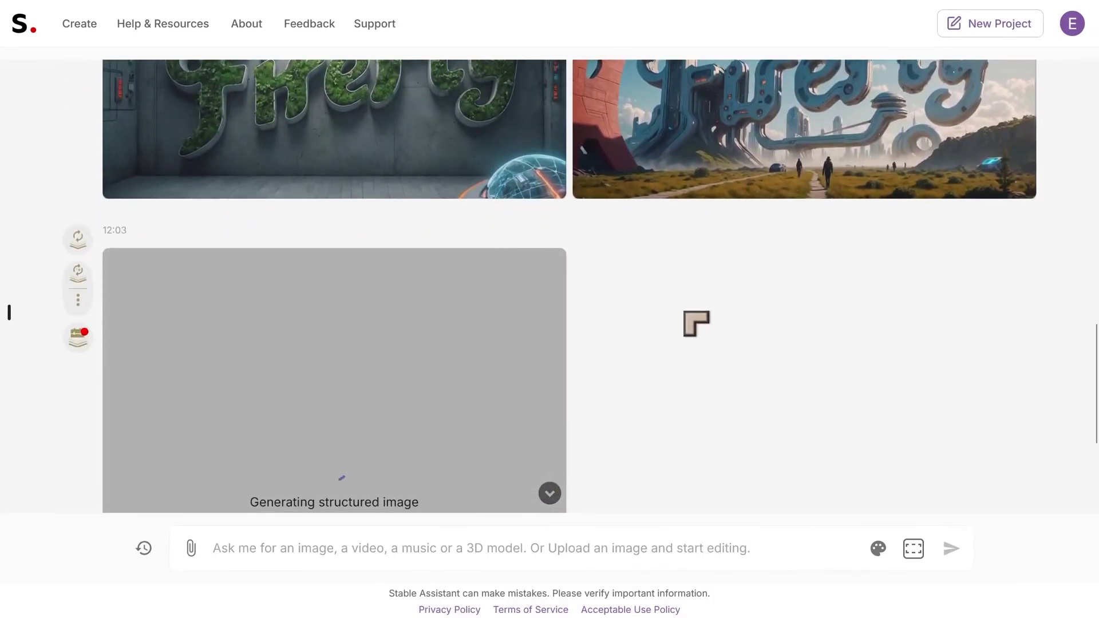
scroll(491, 380, "up", 5)
scroll(495, 344, "up", 5)
scroll(502, 370, "up", 5)
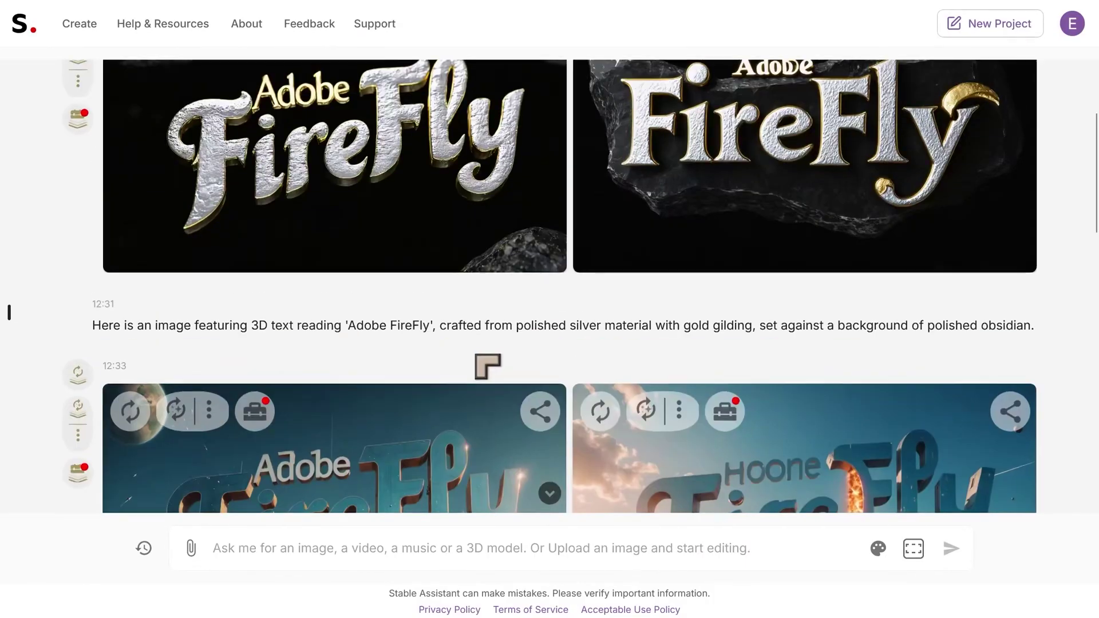
scroll(503, 370, "down", 4)
scroll(435, 332, "up", 3)
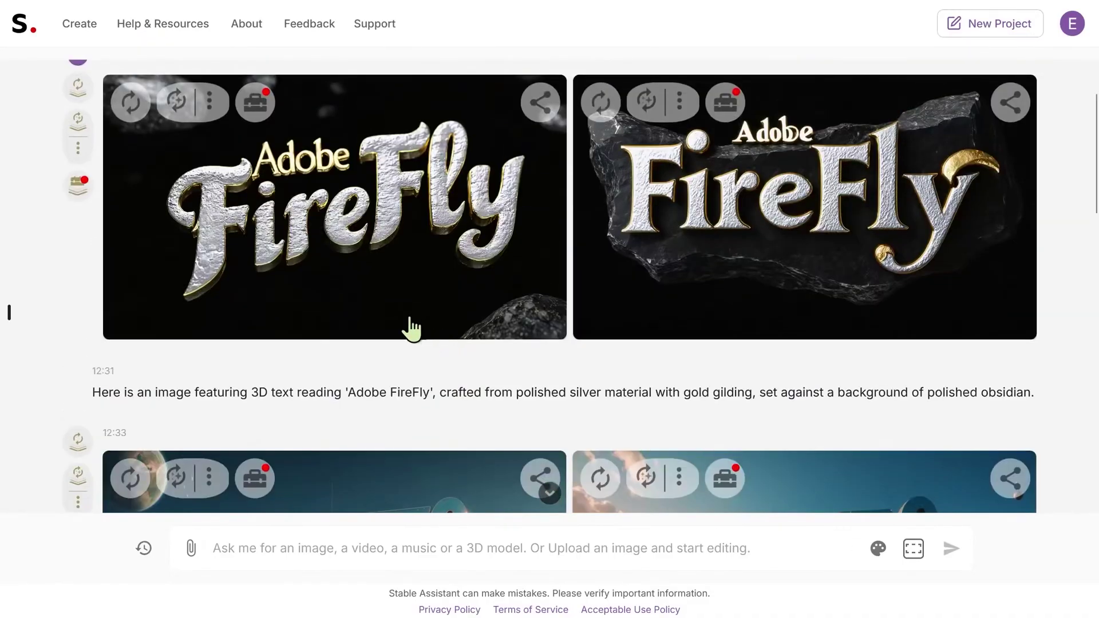
scroll(278, 332, "down", 4)
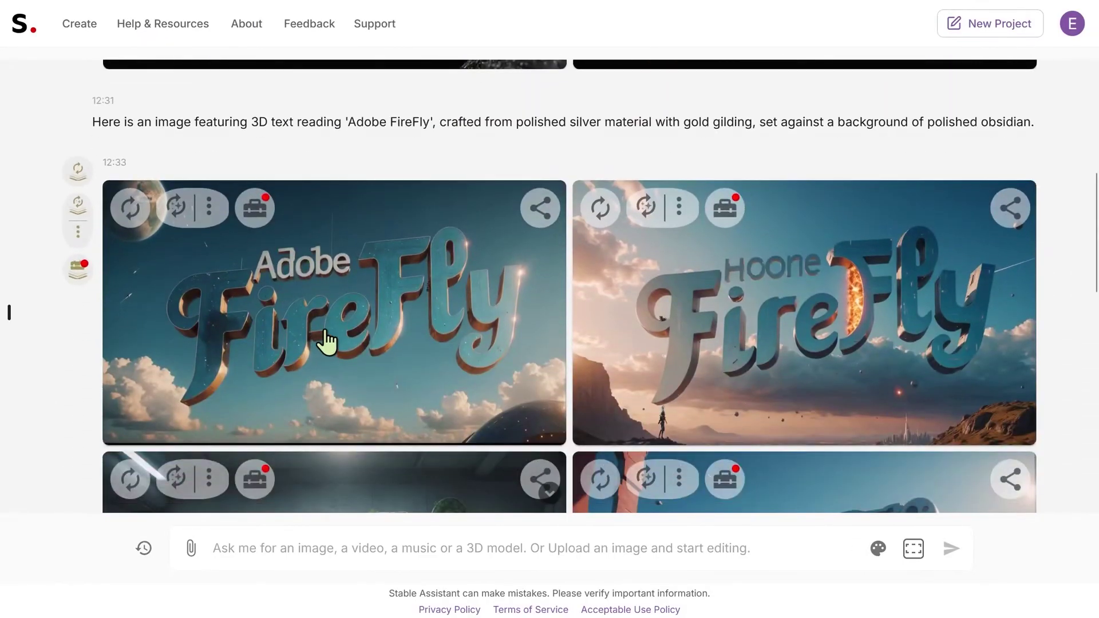
scroll(393, 373, "up", 6)
scroll(381, 343, "down", 6)
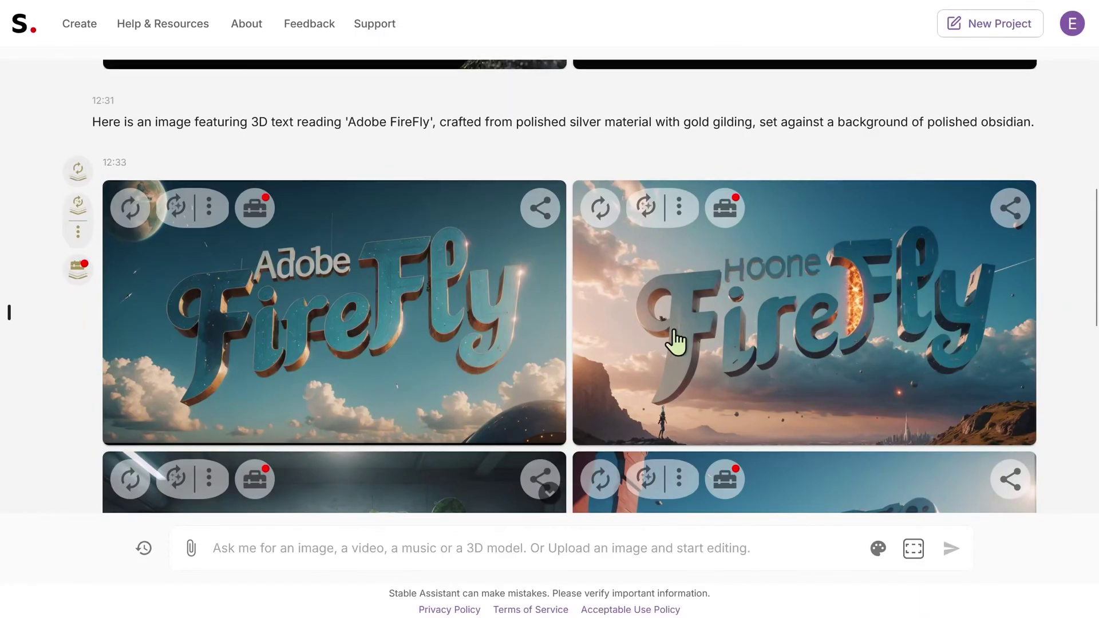
scroll(674, 339, "down", 5)
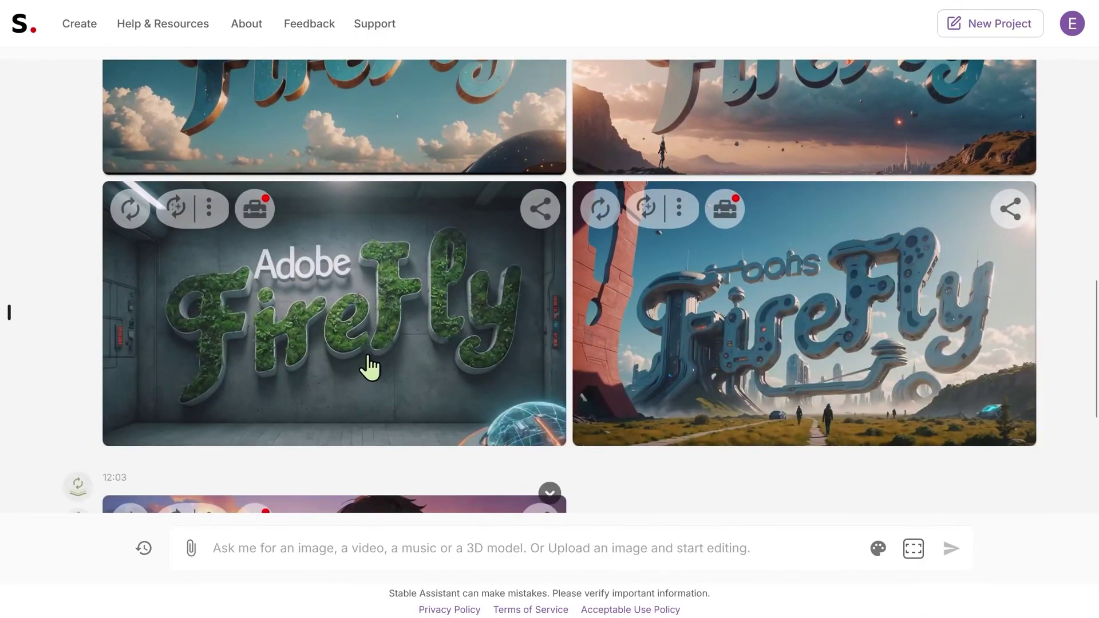
scroll(371, 367, "down", 5)
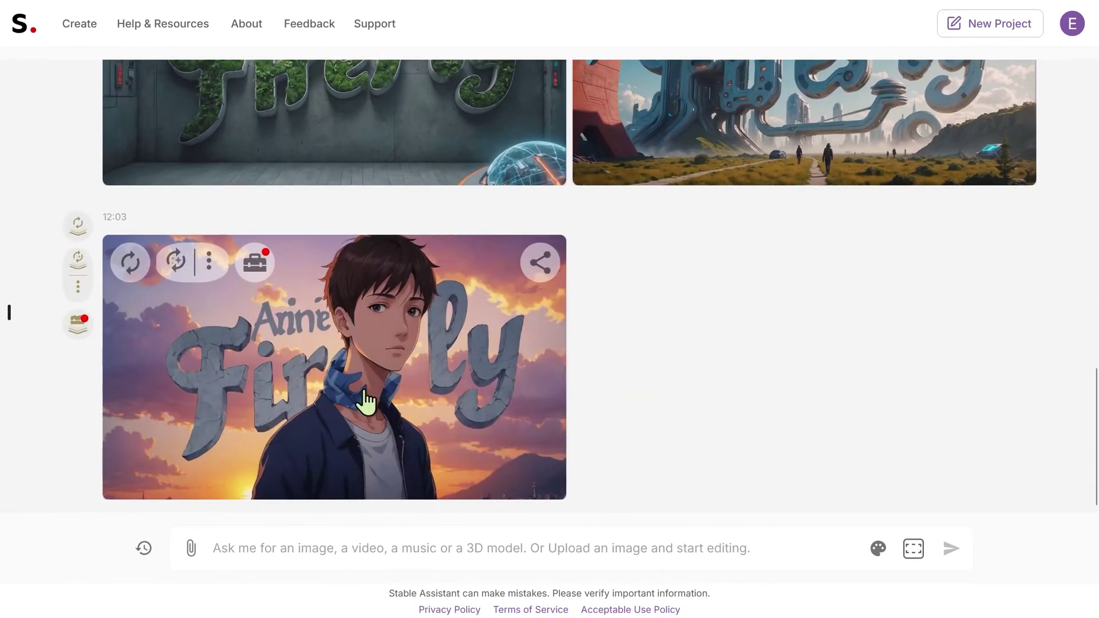
scroll(700, 401, "up", 11)
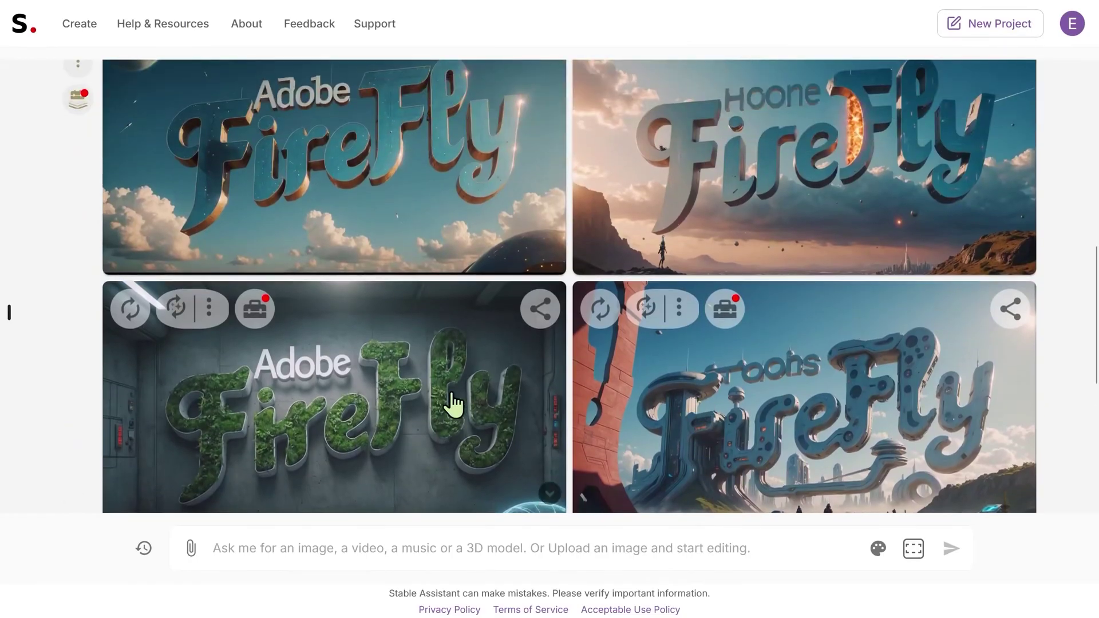
scroll(371, 378, "up", 5)
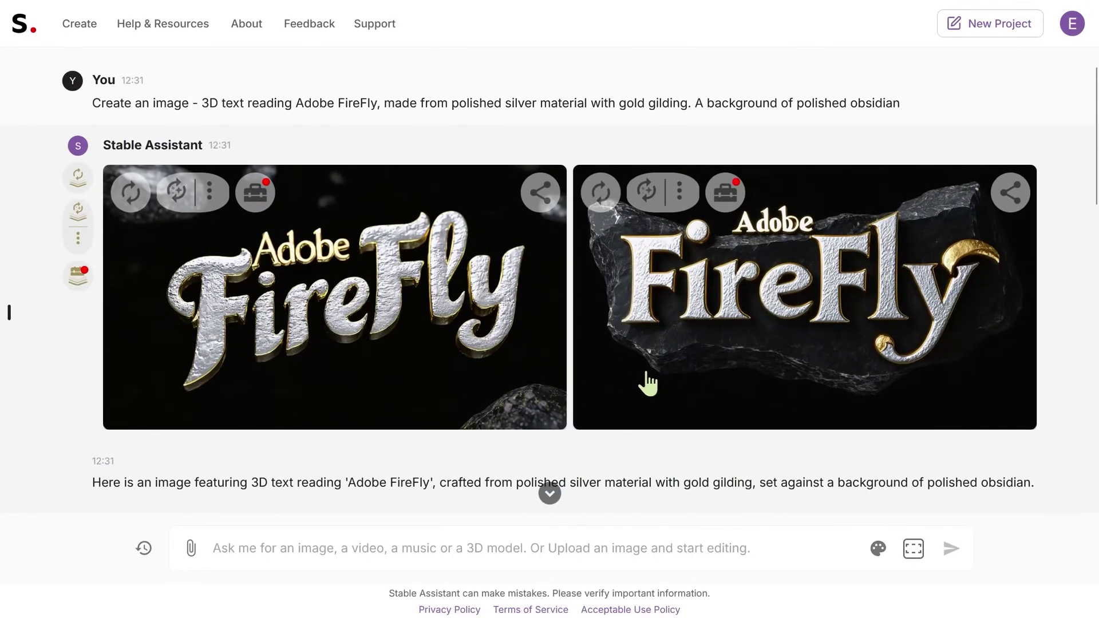
scroll(338, 318, "down", 15)
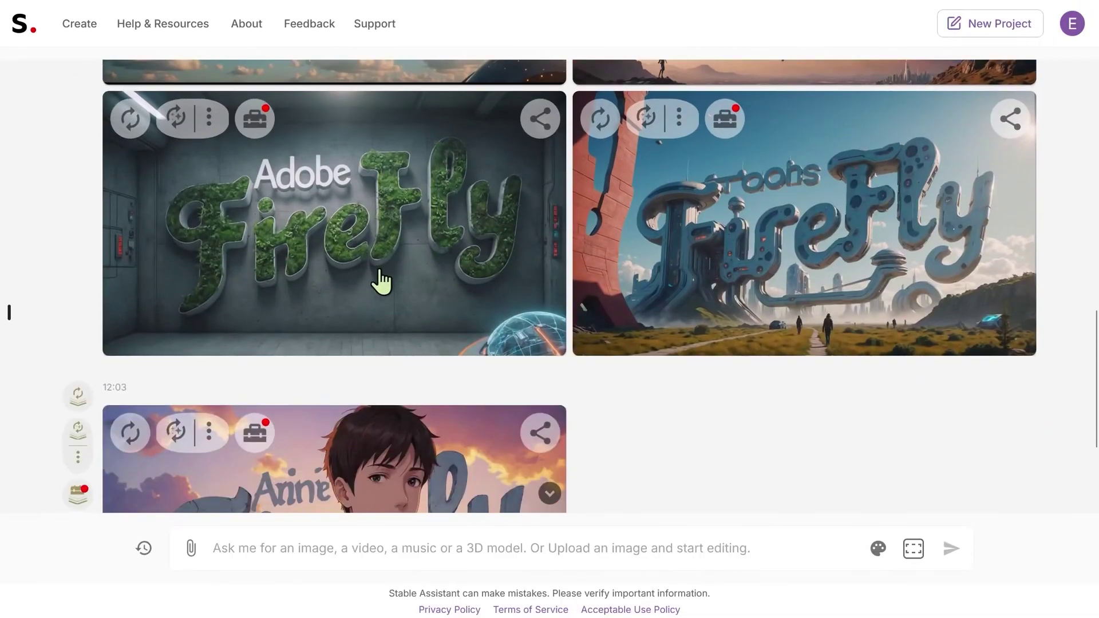
scroll(380, 294, "down", 3)
scroll(437, 314, "up", 5)
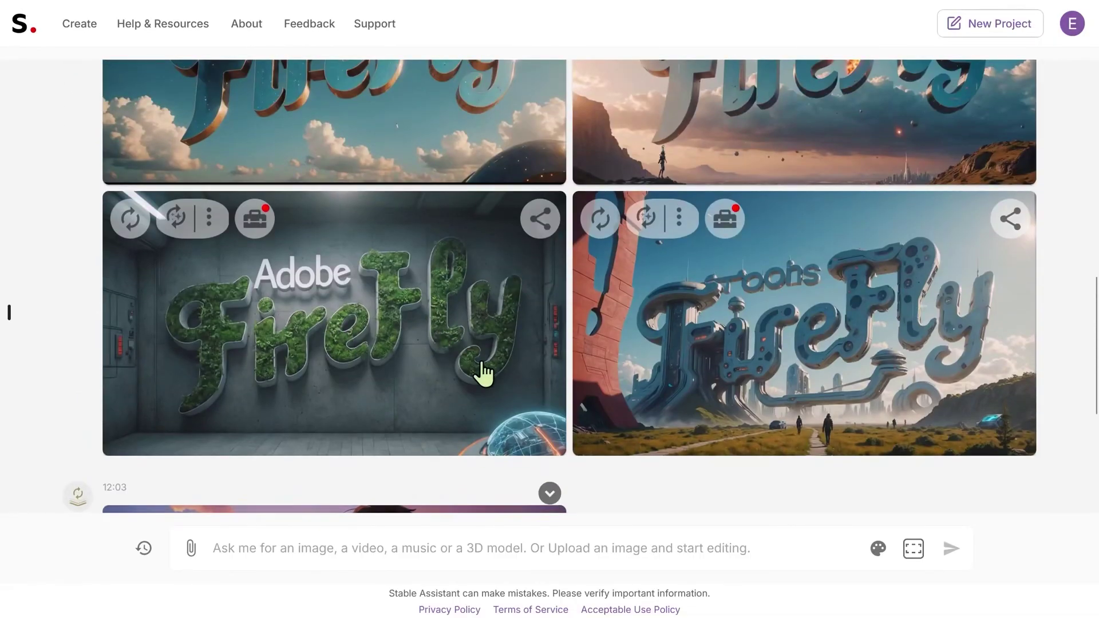
scroll(481, 373, "up", 8)
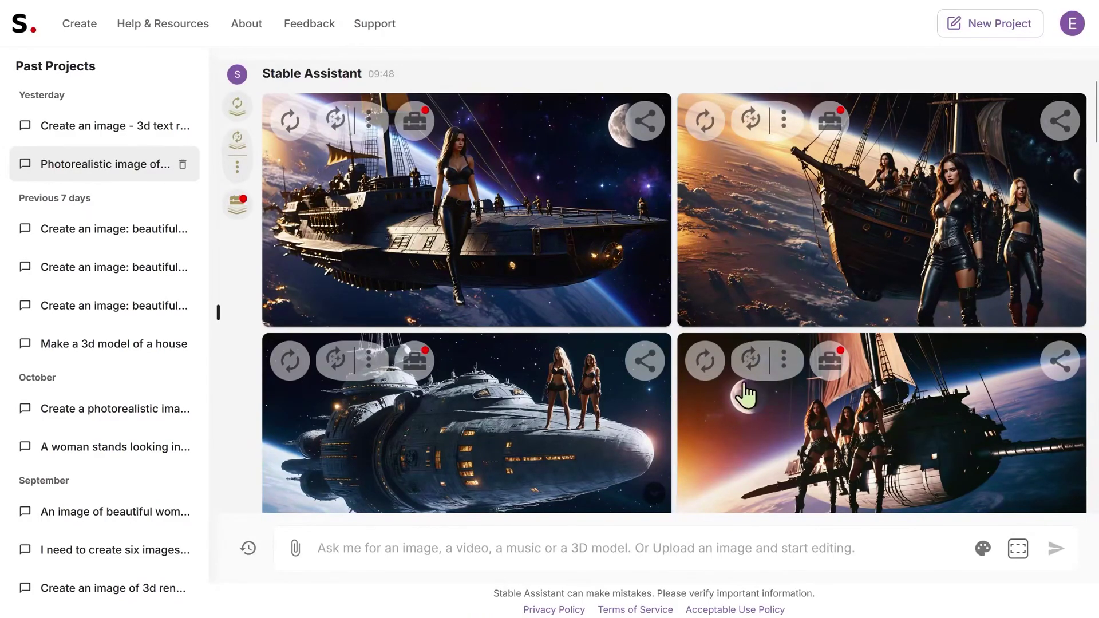
Step: Browse the space pirate chat and briefly enlarge the maiden and cyborg split-screen image
scroll(658, 372, "down", 2)
scroll(662, 378, "up", 2)
scroll(661, 375, "up", 2)
scroll(727, 349, "down", 10)
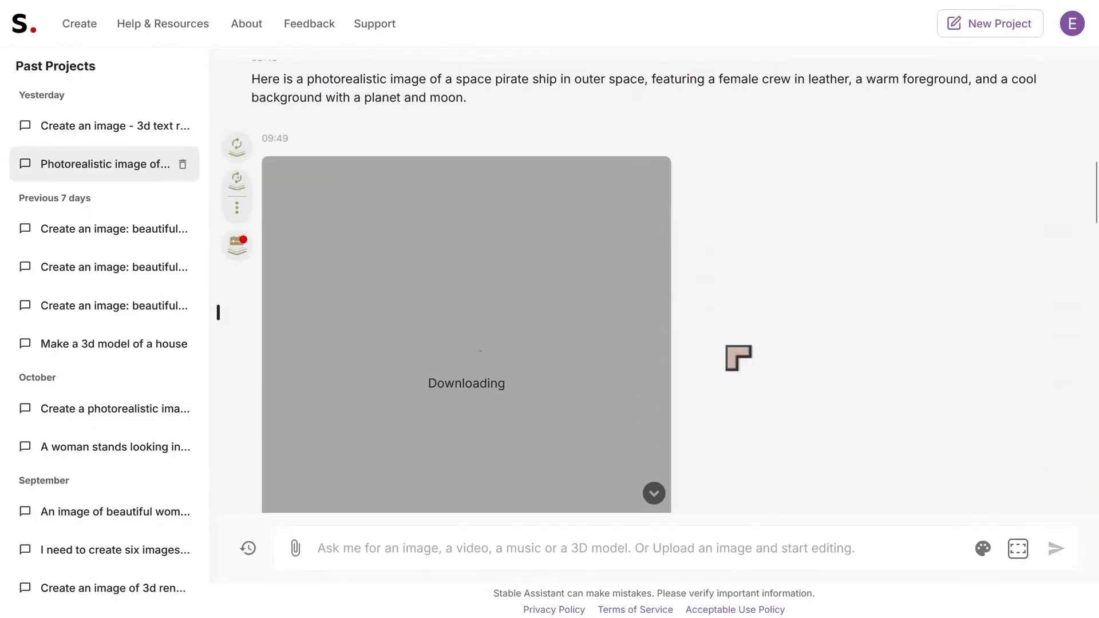
scroll(739, 357, "down", 9)
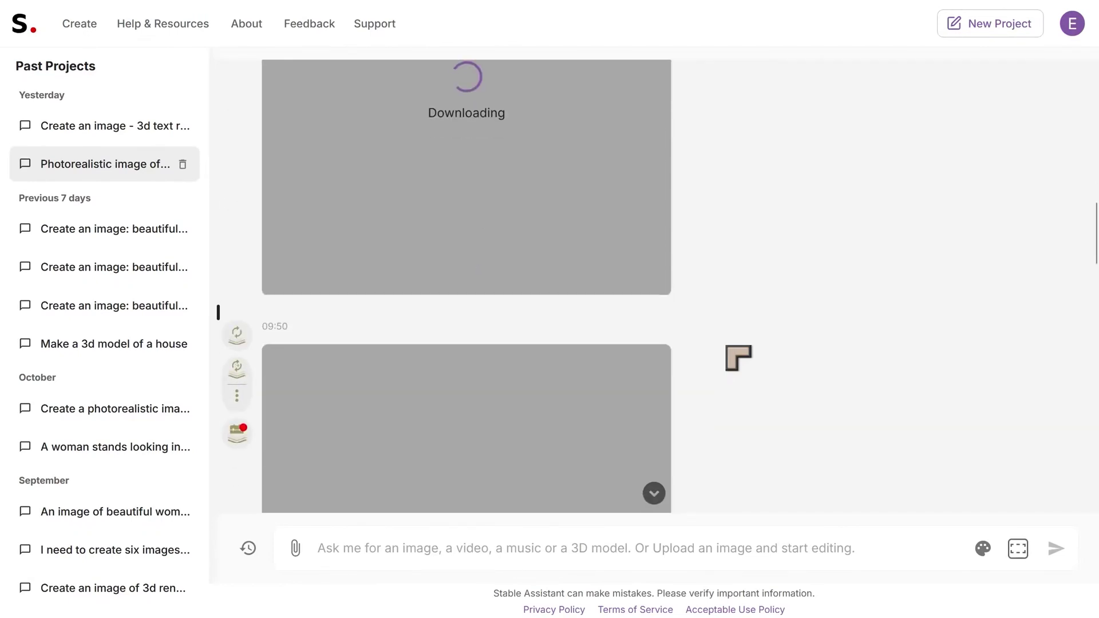
scroll(738, 357, "down", 14)
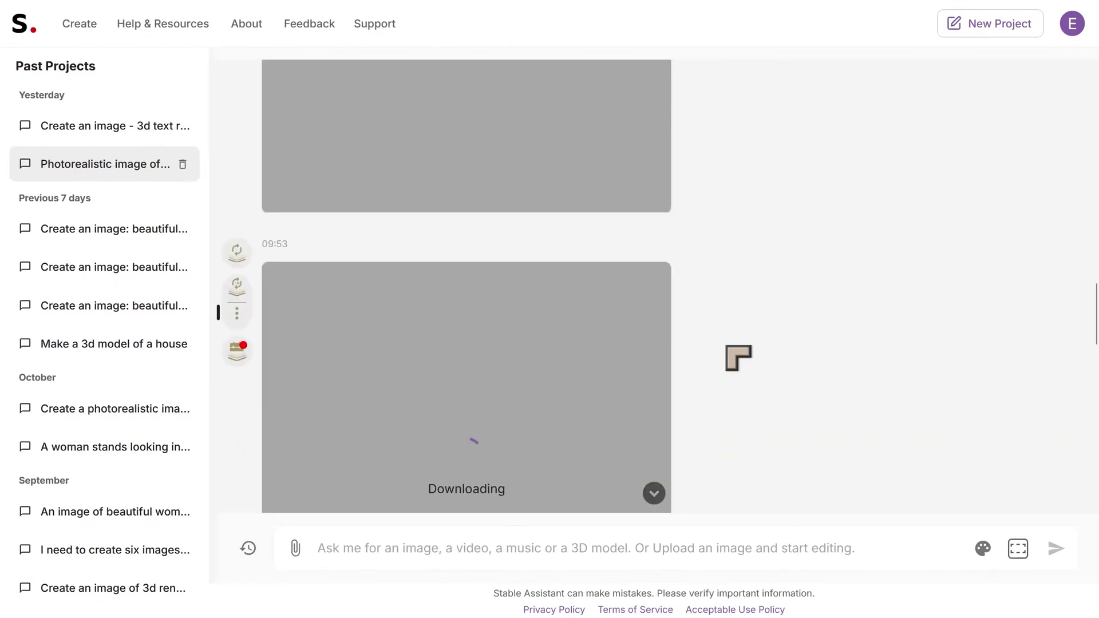
scroll(738, 358, "down", 2)
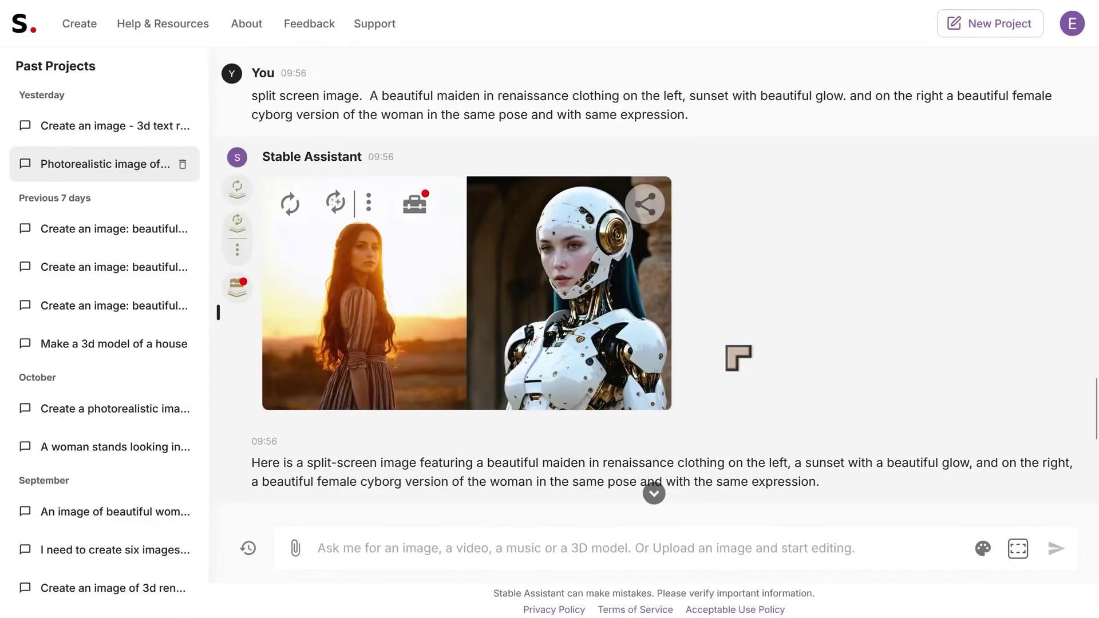
scroll(739, 358, "down", 8)
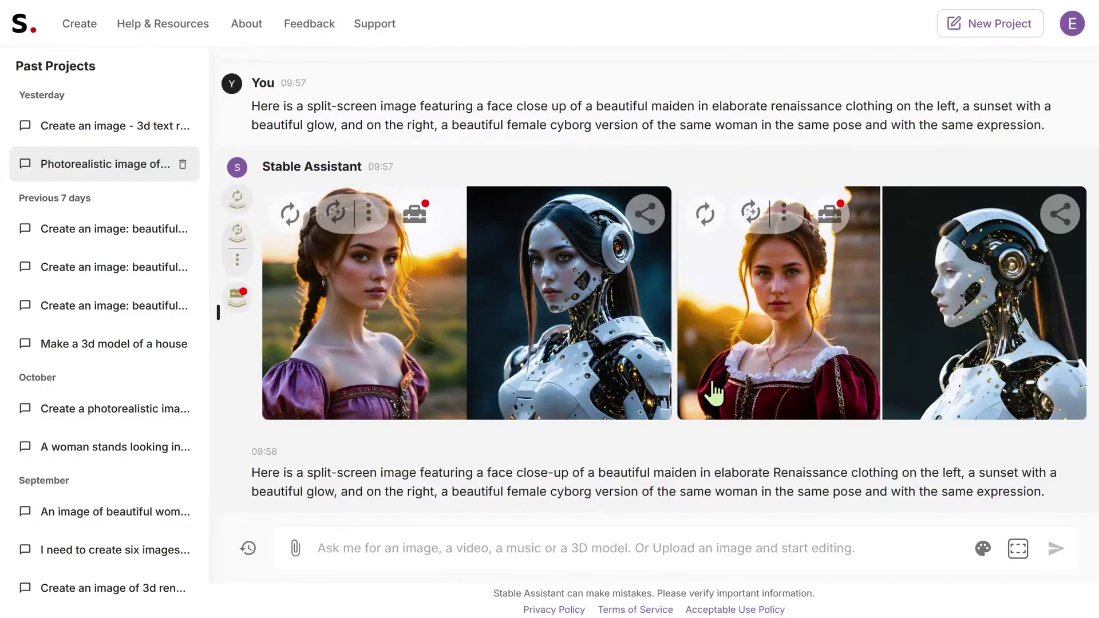
scroll(713, 392, "up", 2)
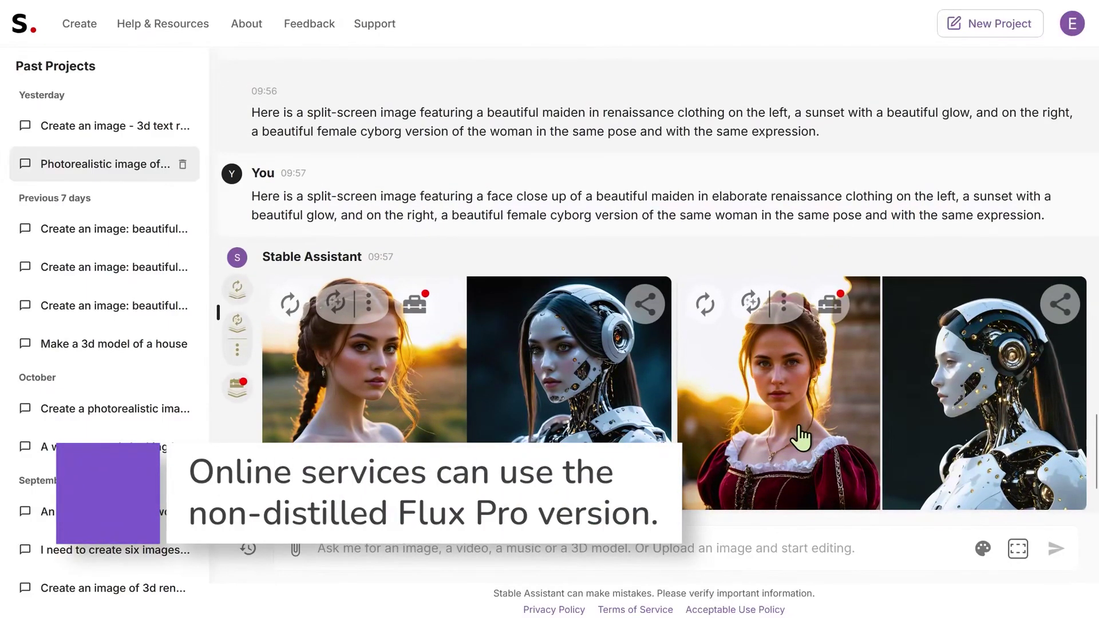
scroll(800, 438, "down", 2)
left_click(471, 339)
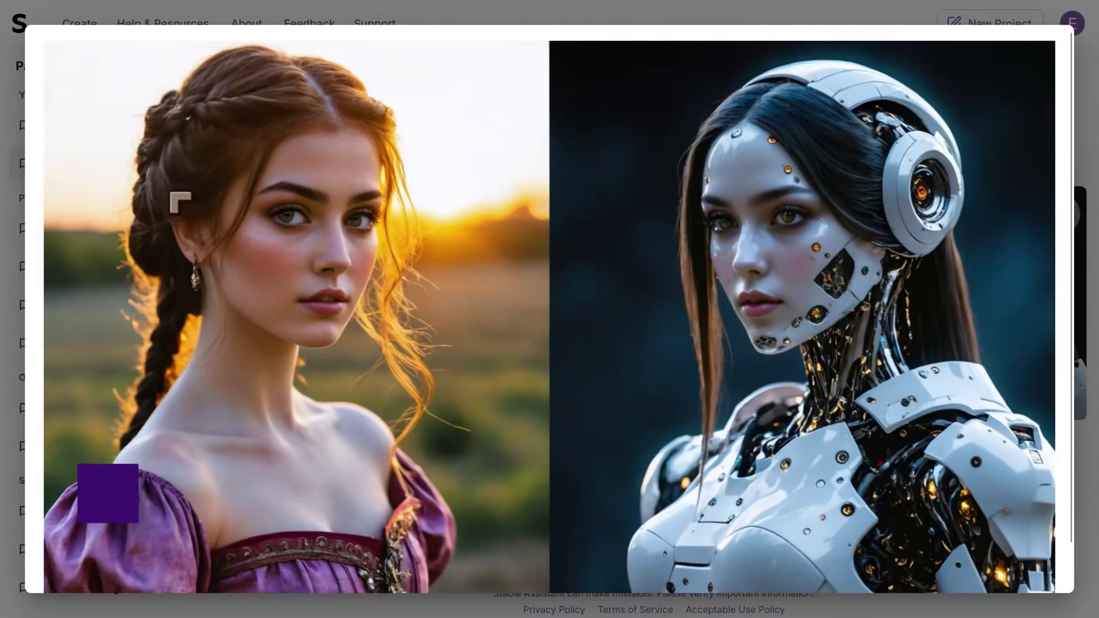
left_click(664, 477)
Step: Scroll back up and enlarge the 09:53 spaceship image full-screen
scroll(704, 395, "up", 6)
scroll(719, 367, "up", 10)
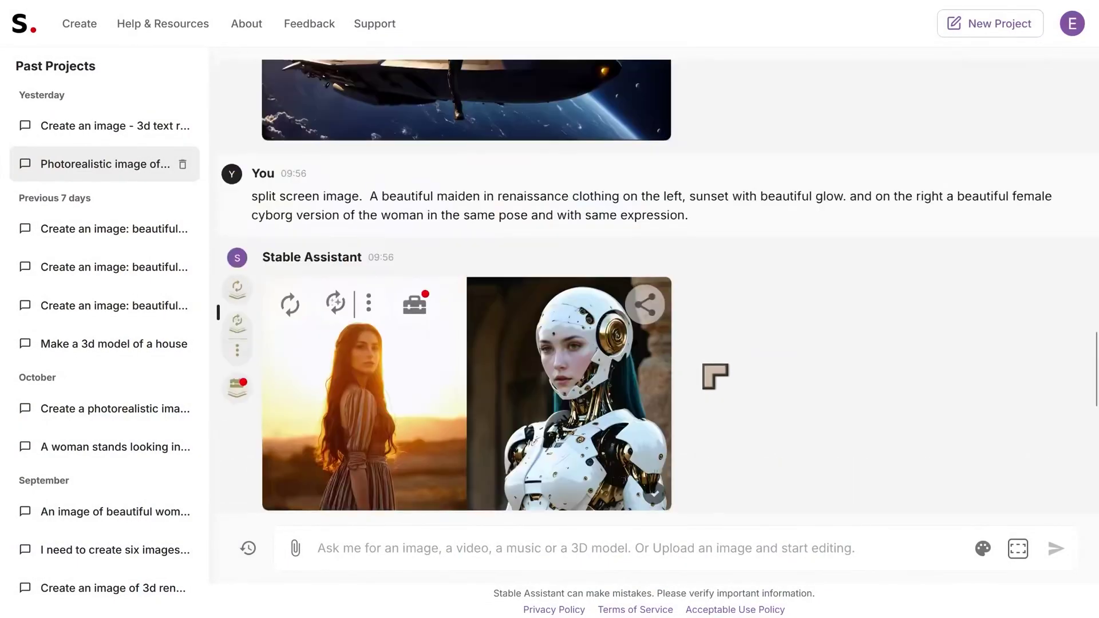
scroll(733, 438, "up", 5)
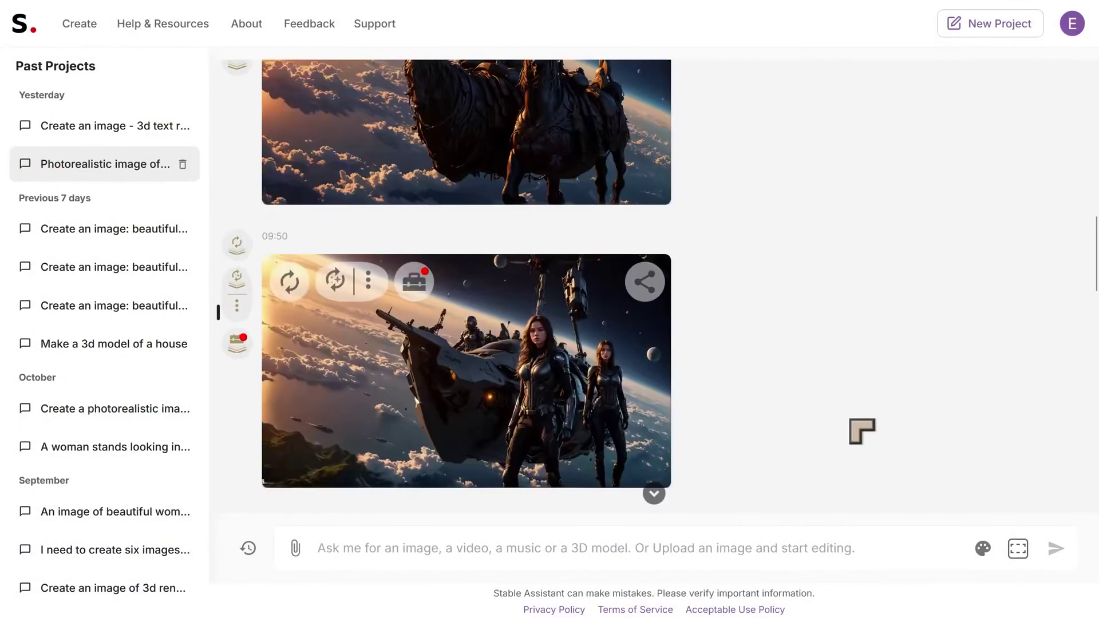
scroll(862, 430, "up", 6)
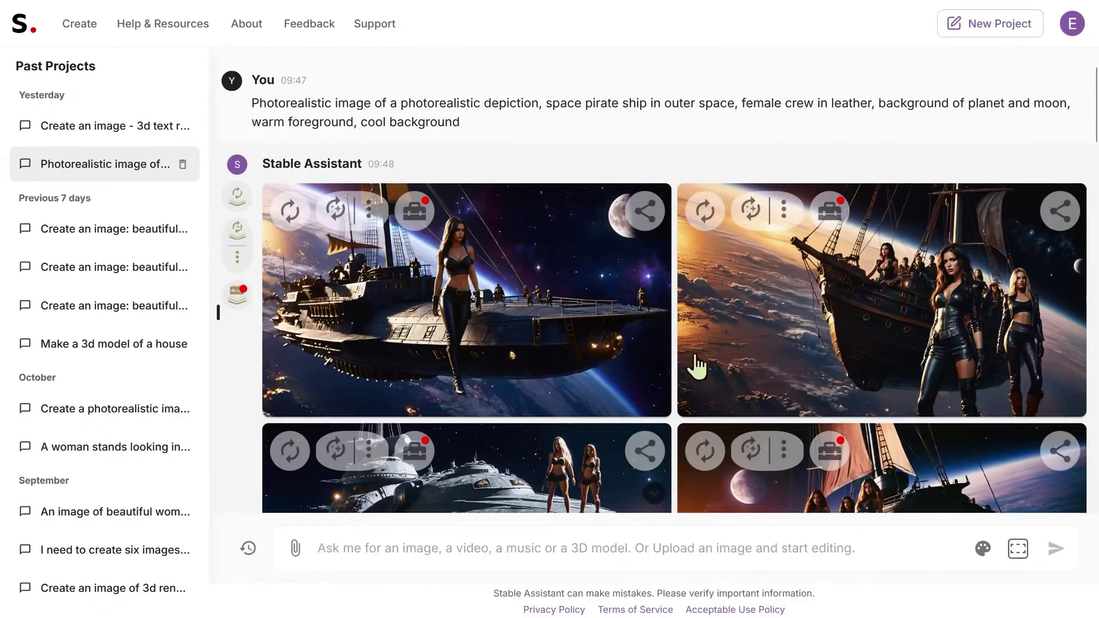
scroll(490, 327, "down", 10)
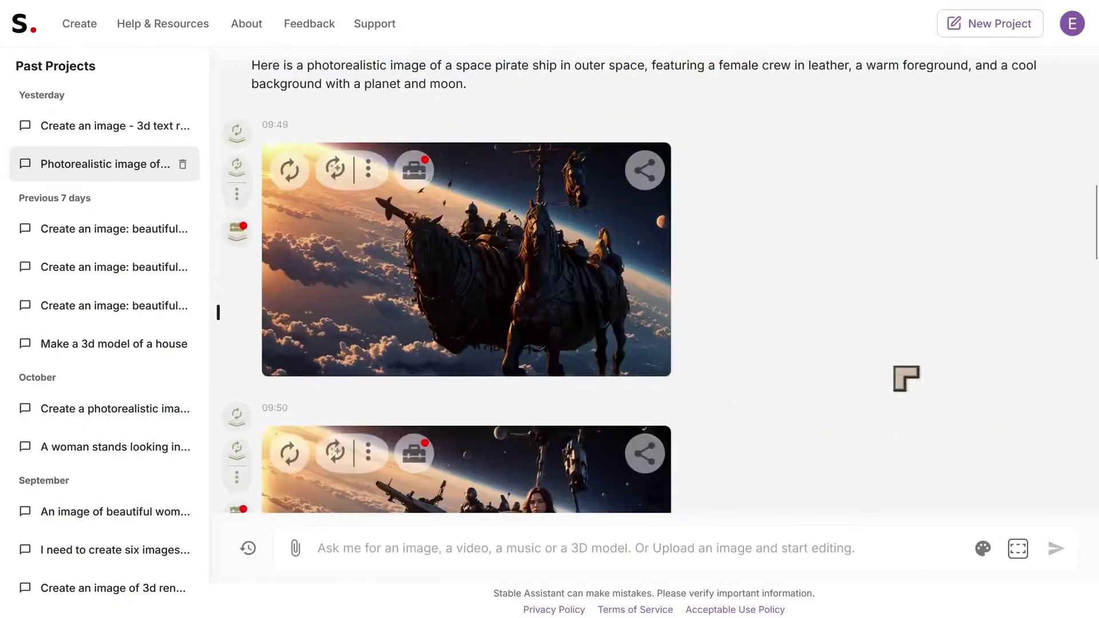
scroll(491, 361, "down", 5)
left_click(448, 236)
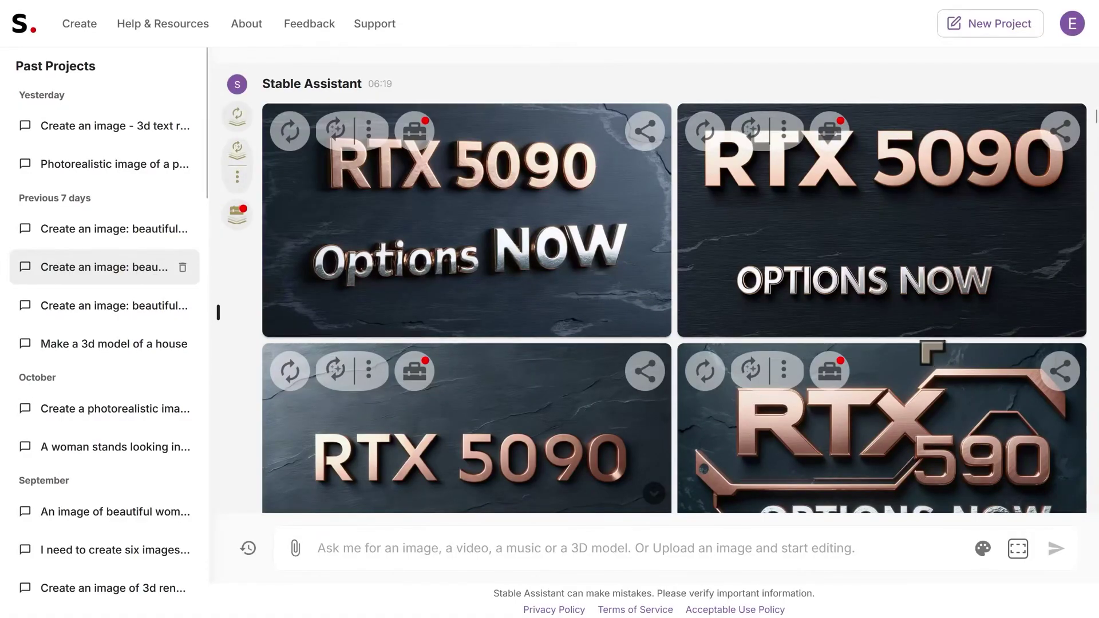
scroll(833, 375, "down", 2)
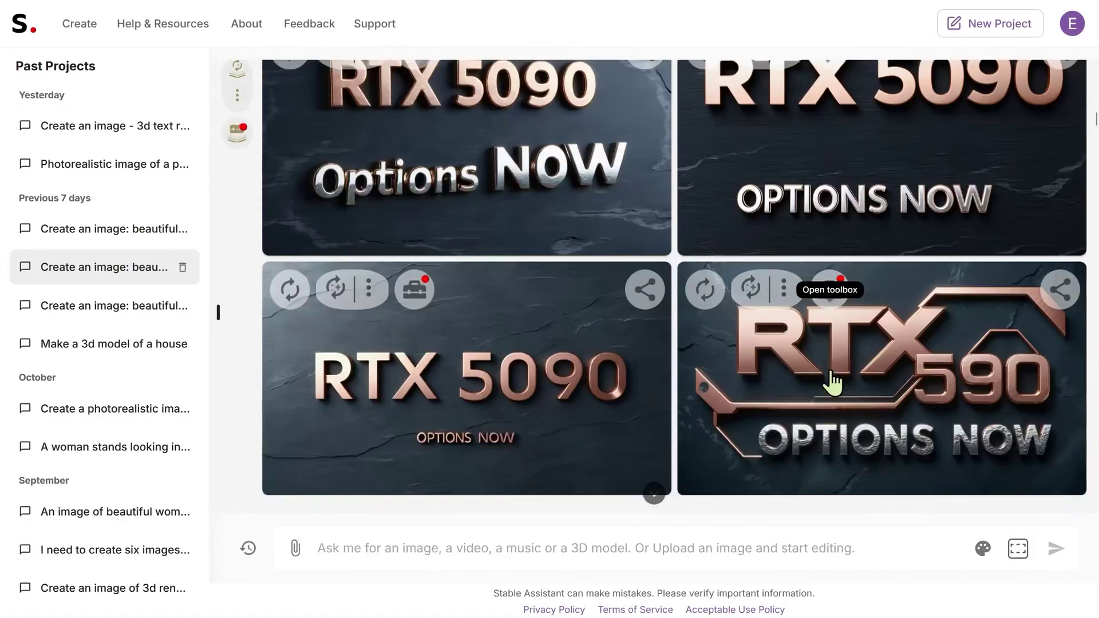
scroll(765, 382, "up", 2)
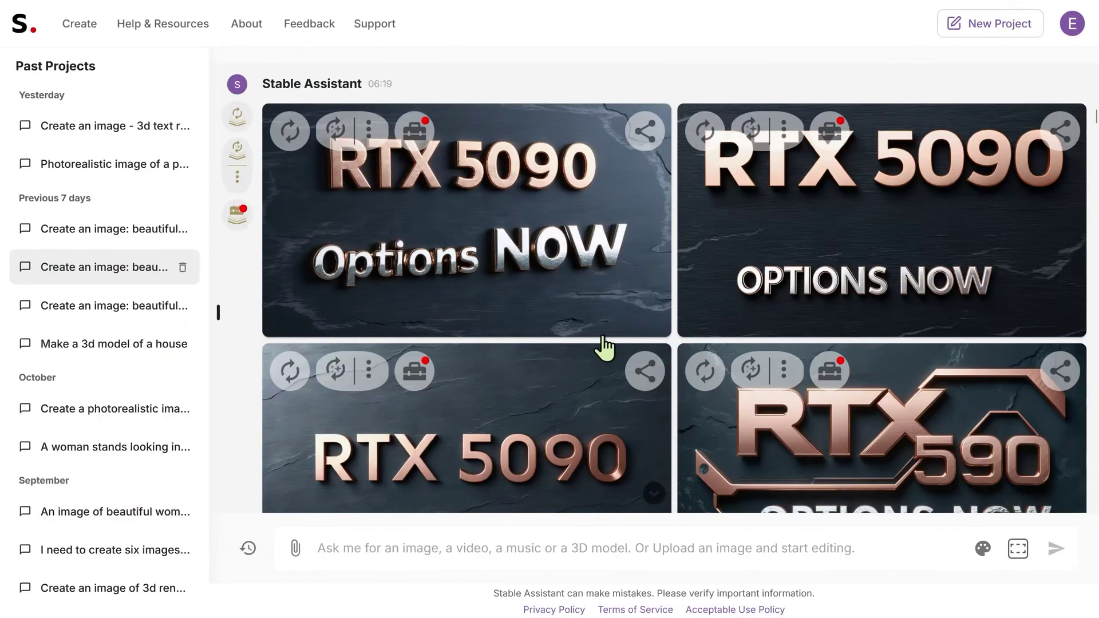
scroll(603, 343, "down", 2)
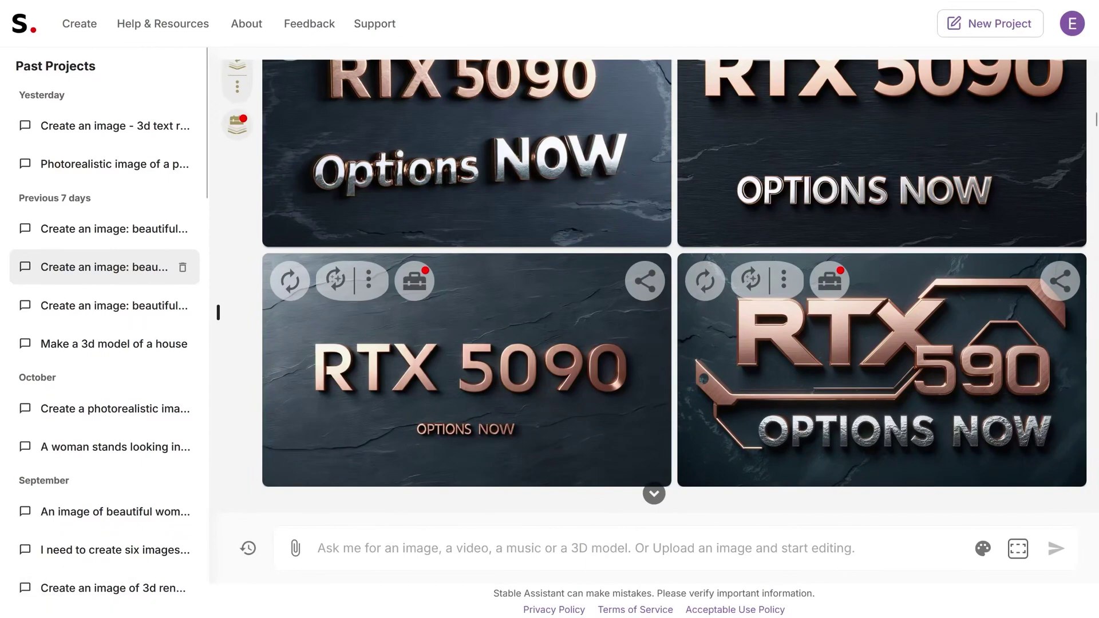
scroll(449, 441, "up", 2)
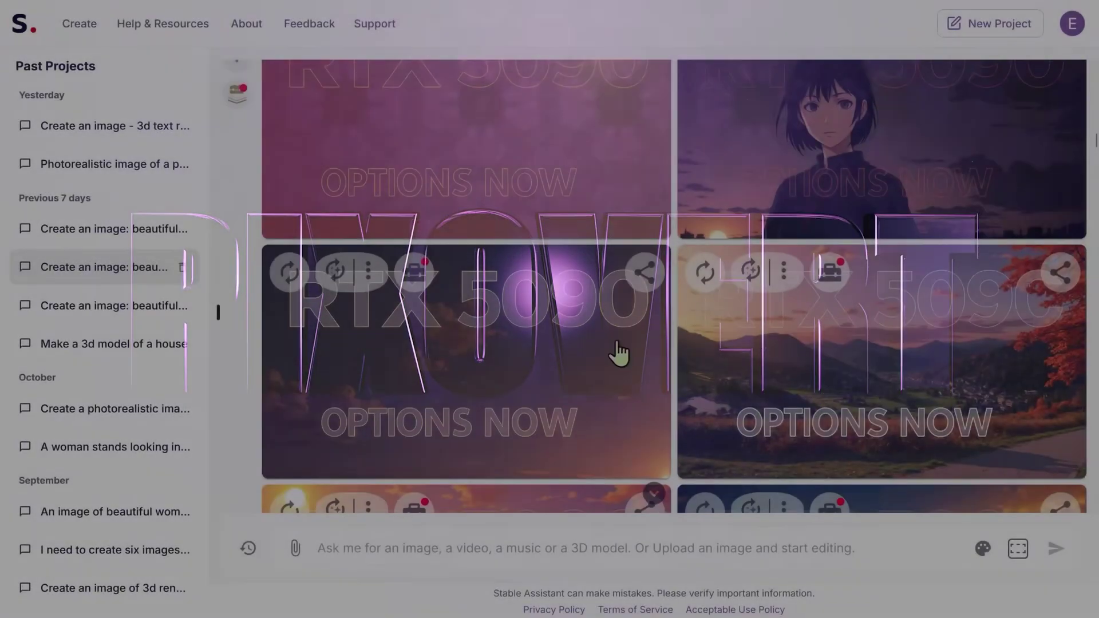
scroll(717, 361, "up", 2)
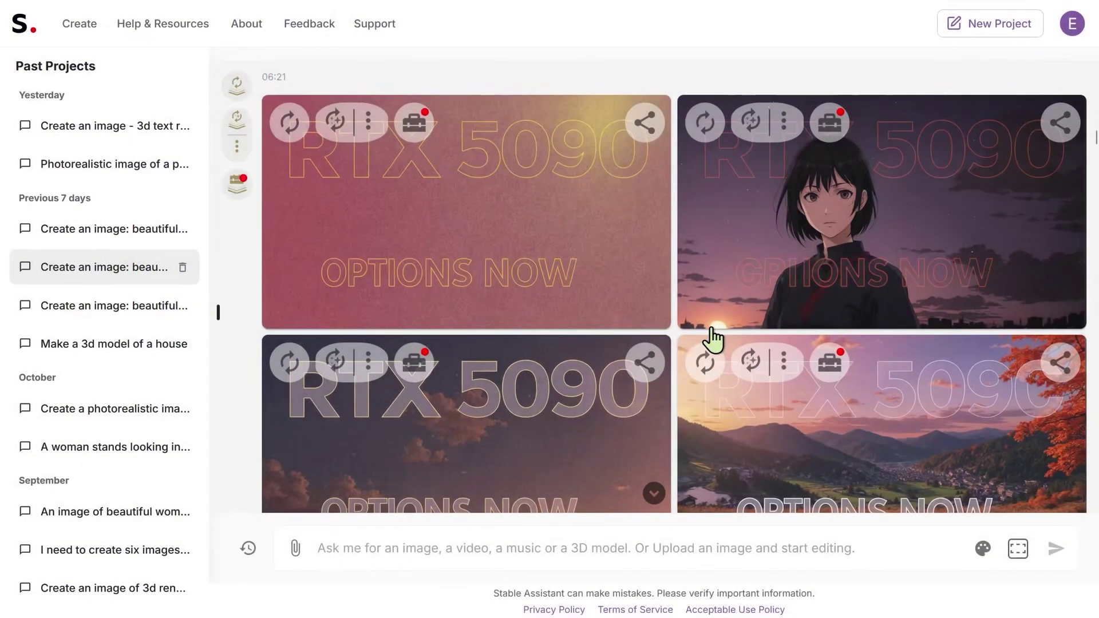
scroll(713, 340, "down", 5)
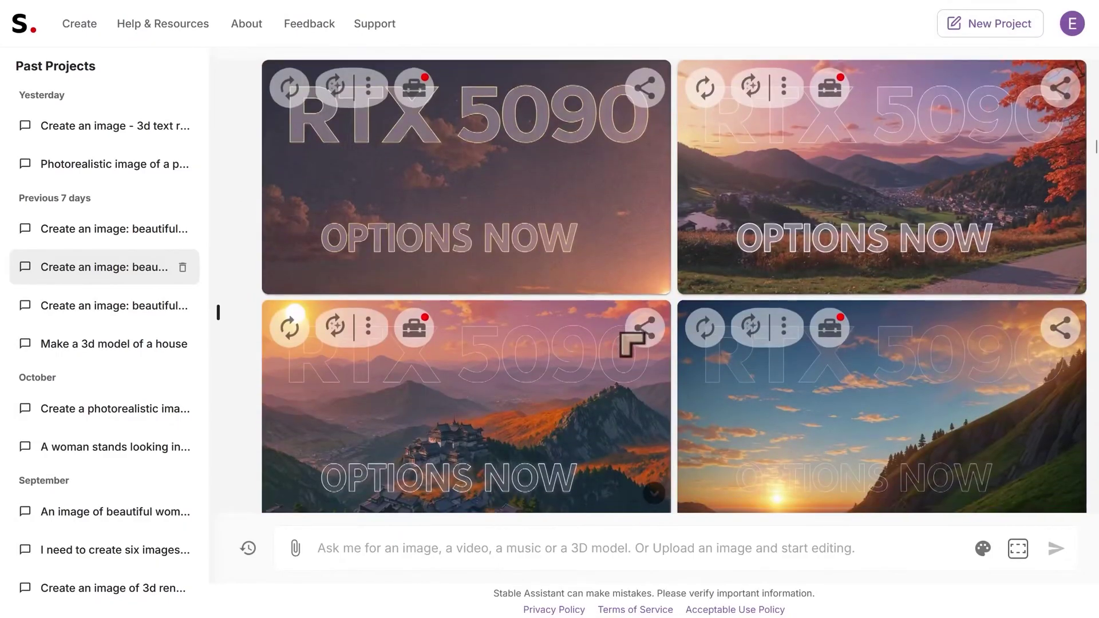
scroll(627, 344, "down", 7)
scroll(622, 344, "down", 7)
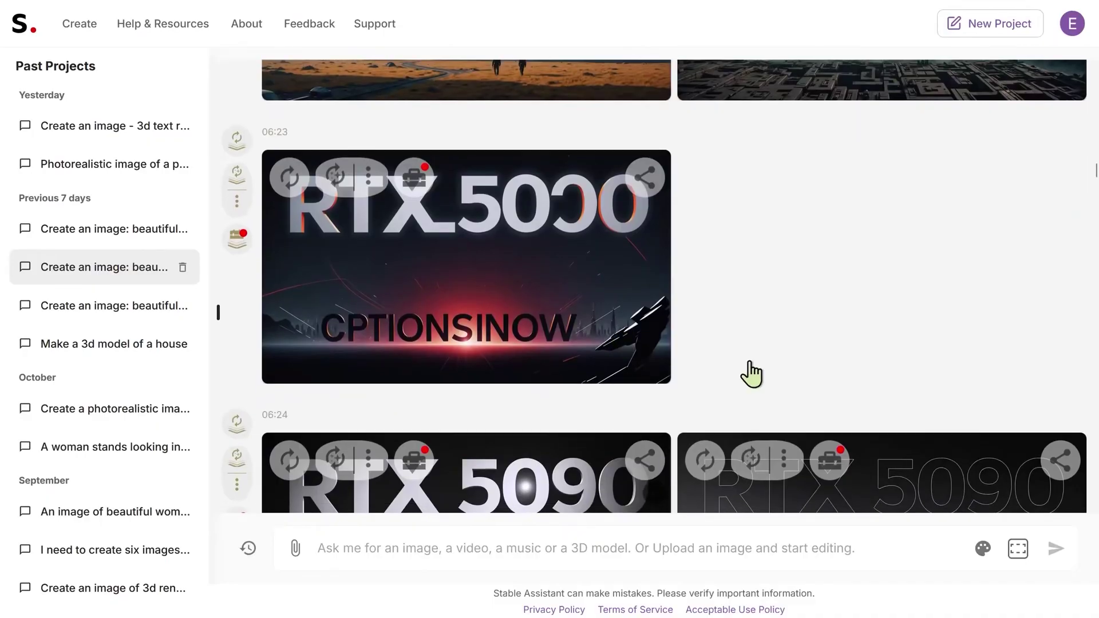
scroll(791, 361, "down", 6)
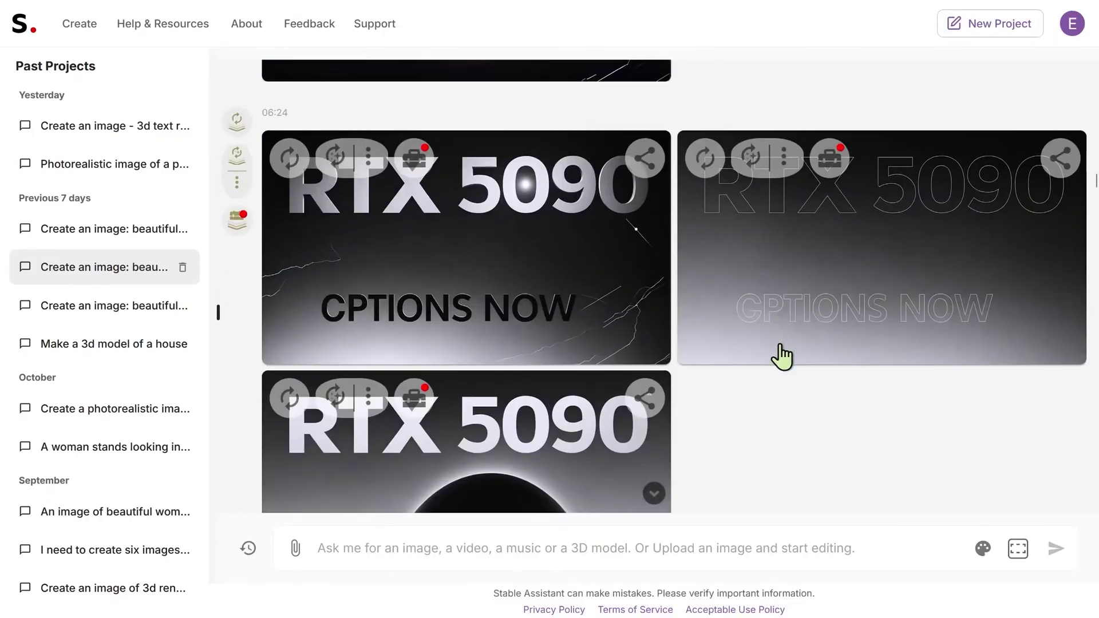
scroll(782, 356, "down", 10)
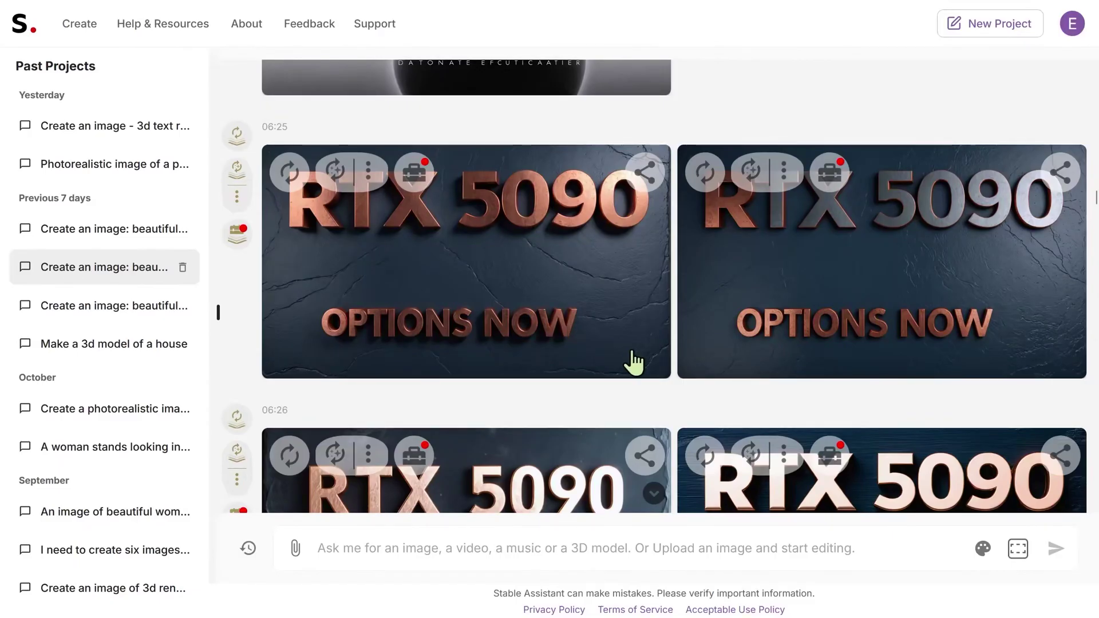
scroll(630, 357, "up", 15)
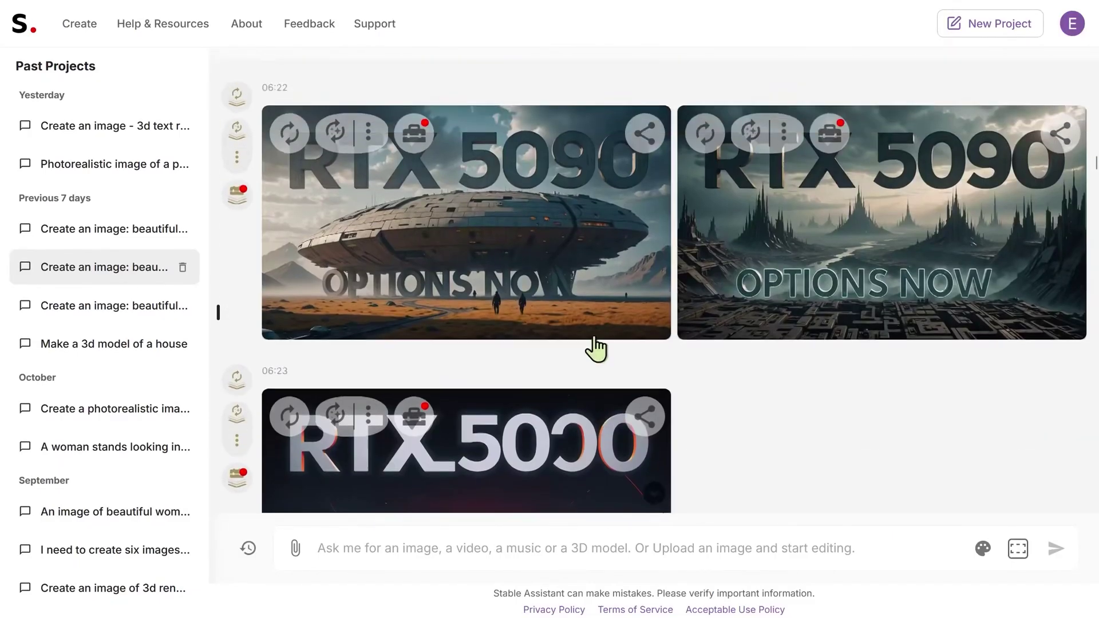
scroll(595, 346, "up", 2)
scroll(573, 337, "up", 3)
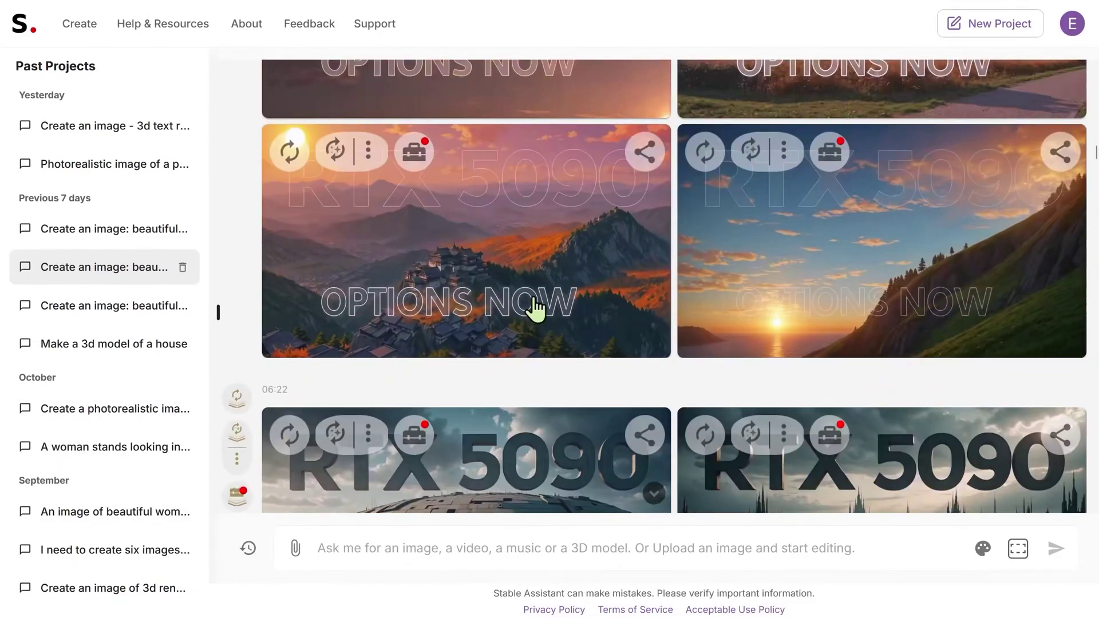
scroll(592, 346, "down", 5)
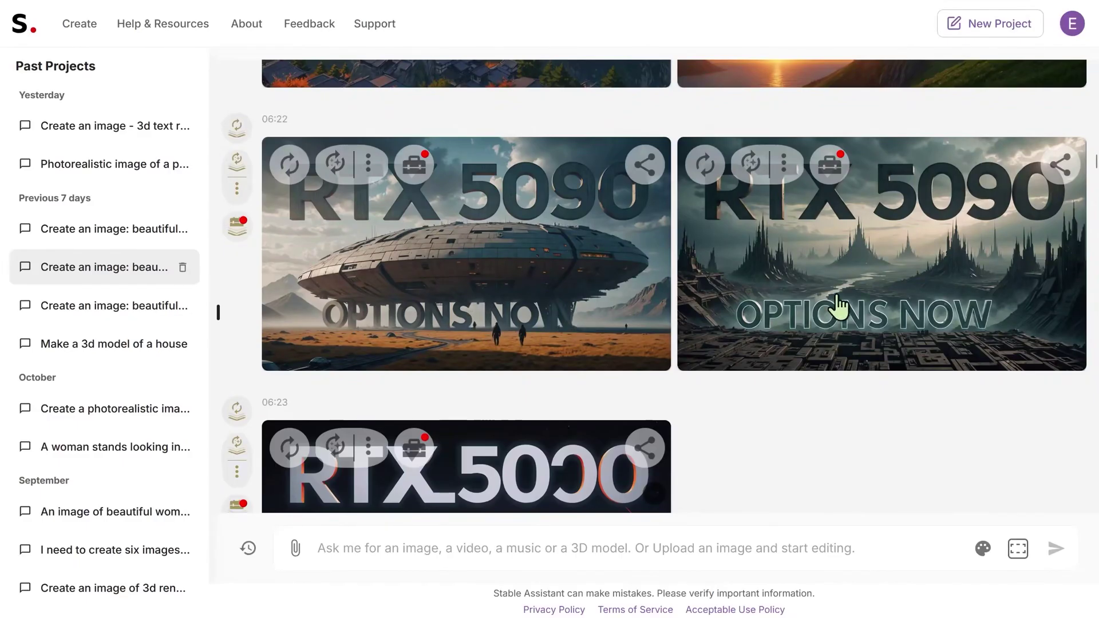
scroll(837, 326, "down", 13)
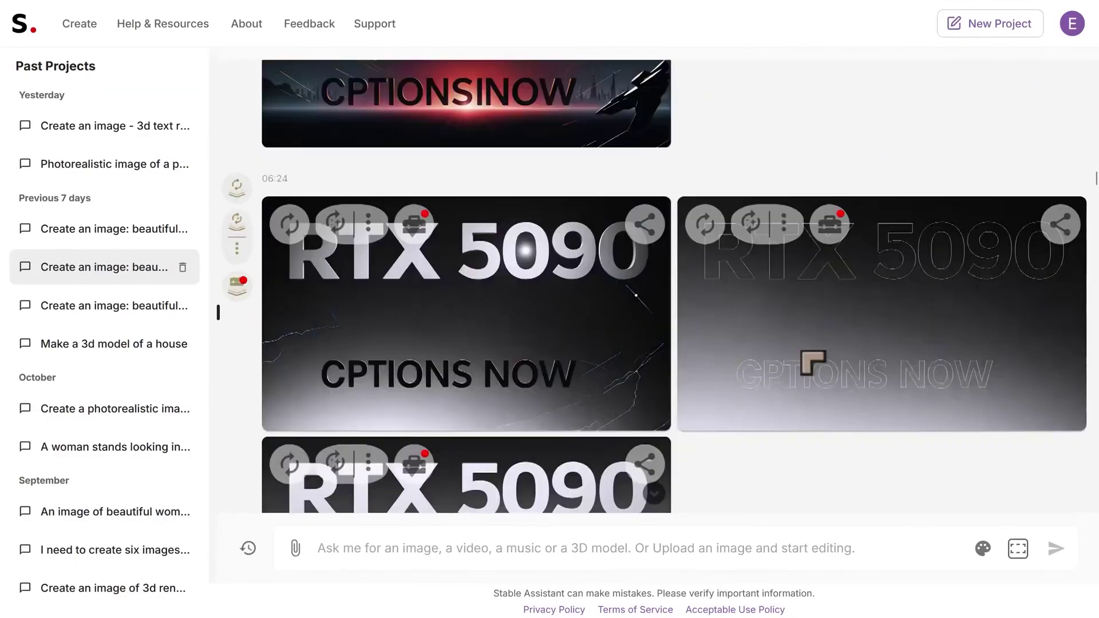
scroll(814, 363, "down", 6)
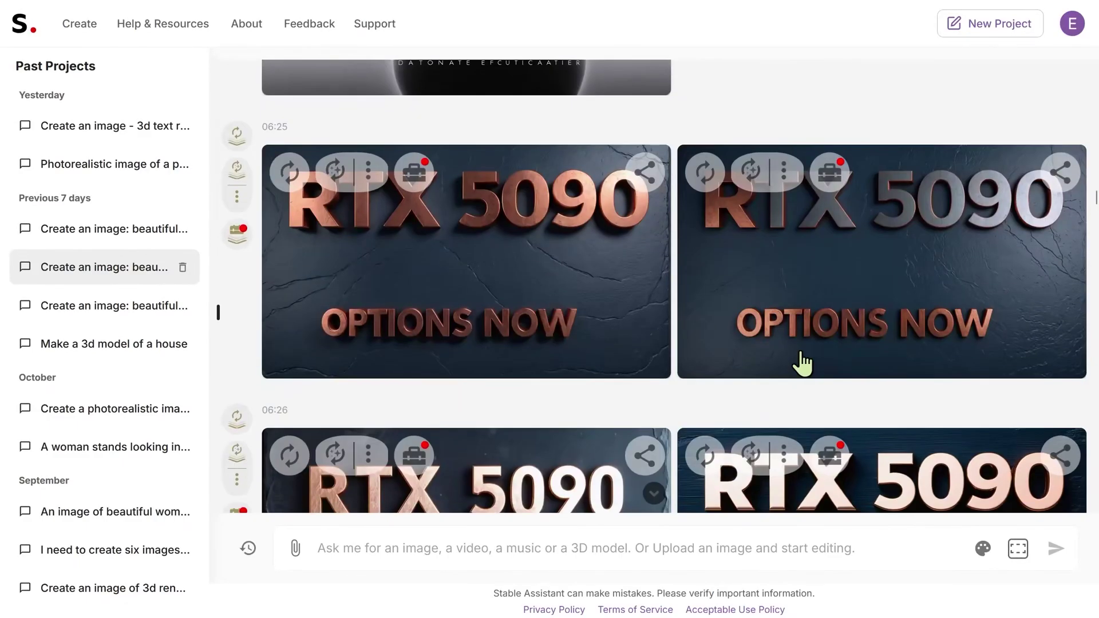
scroll(521, 311, "up", 17)
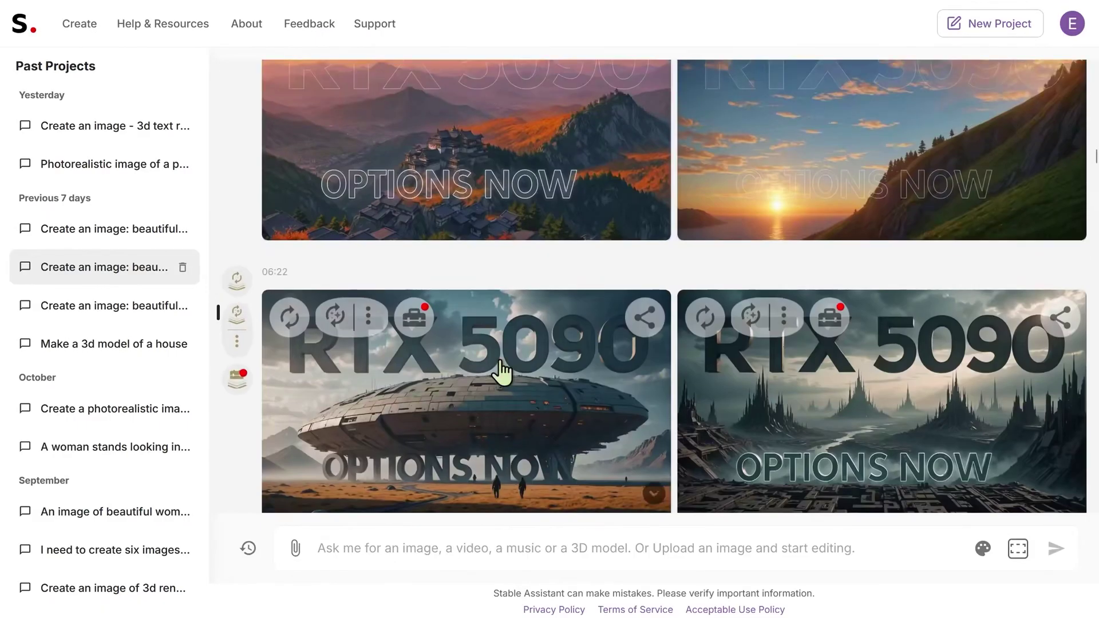
scroll(503, 372, "down", 3)
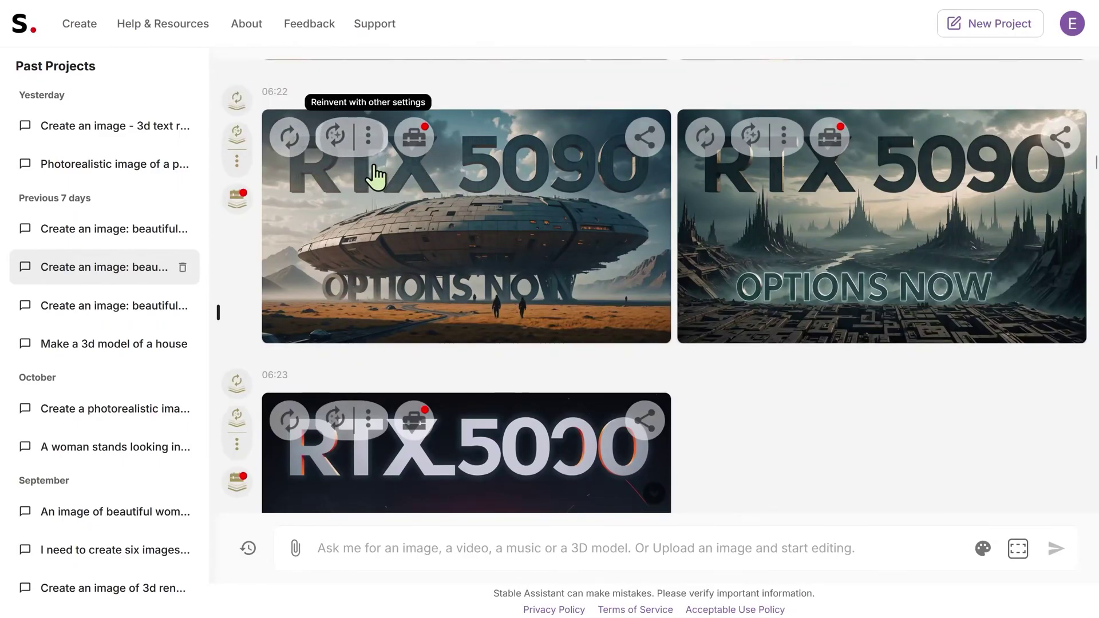
Step: Browse the spaceship image's tool list: Image to Video, Image to 3D, Search and Recolor
left_click(371, 143)
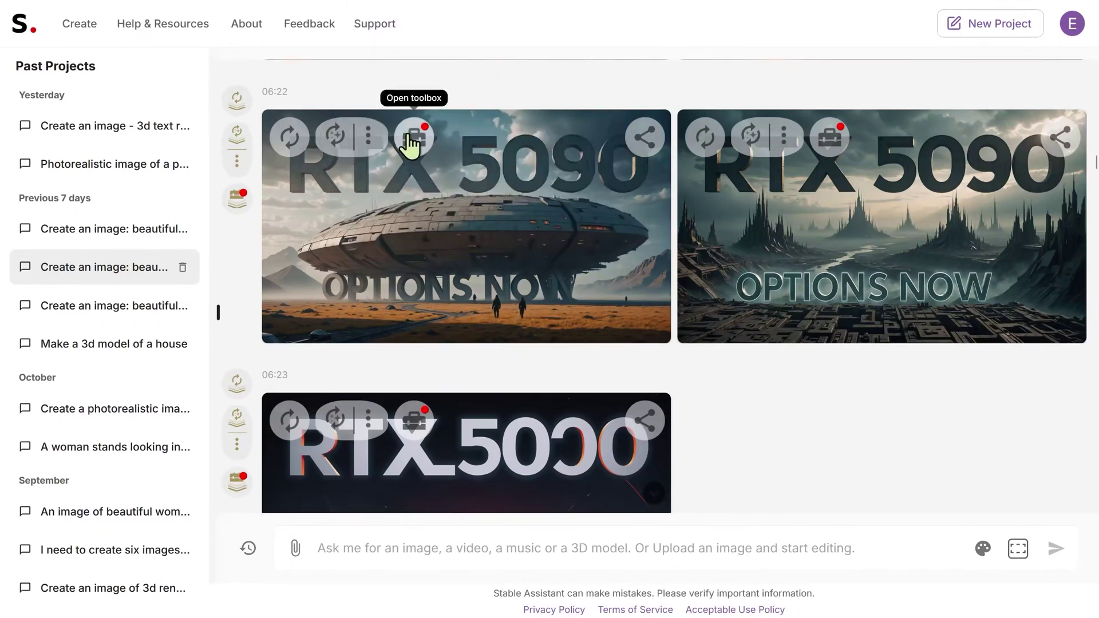
left_click(413, 138)
scroll(571, 130, "down", 5)
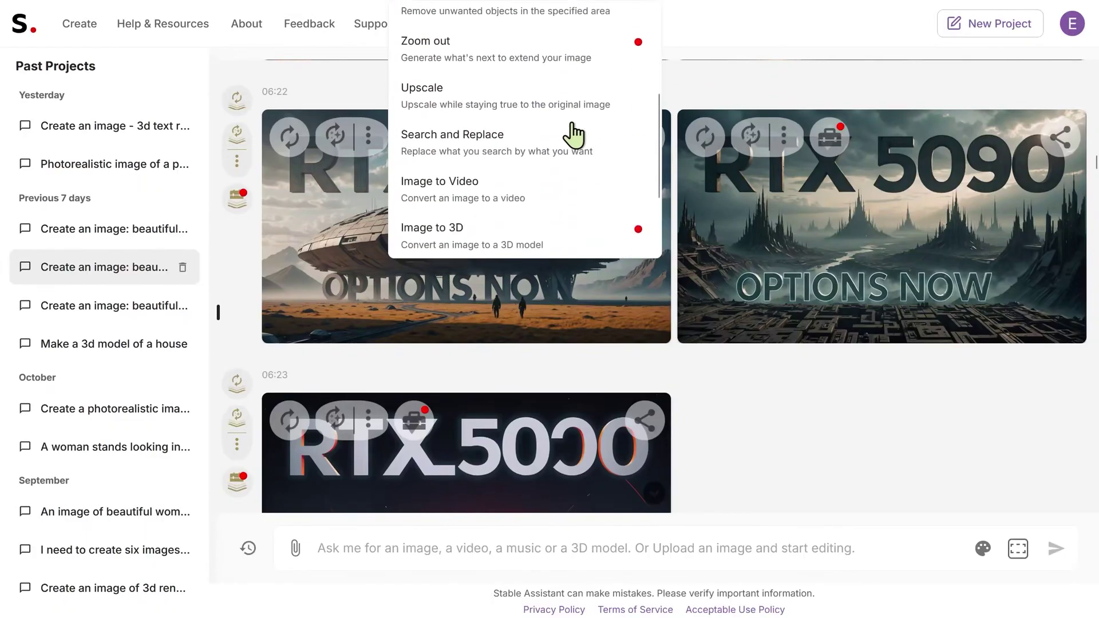
scroll(590, 207, "up", 2)
scroll(602, 179, "up", 3)
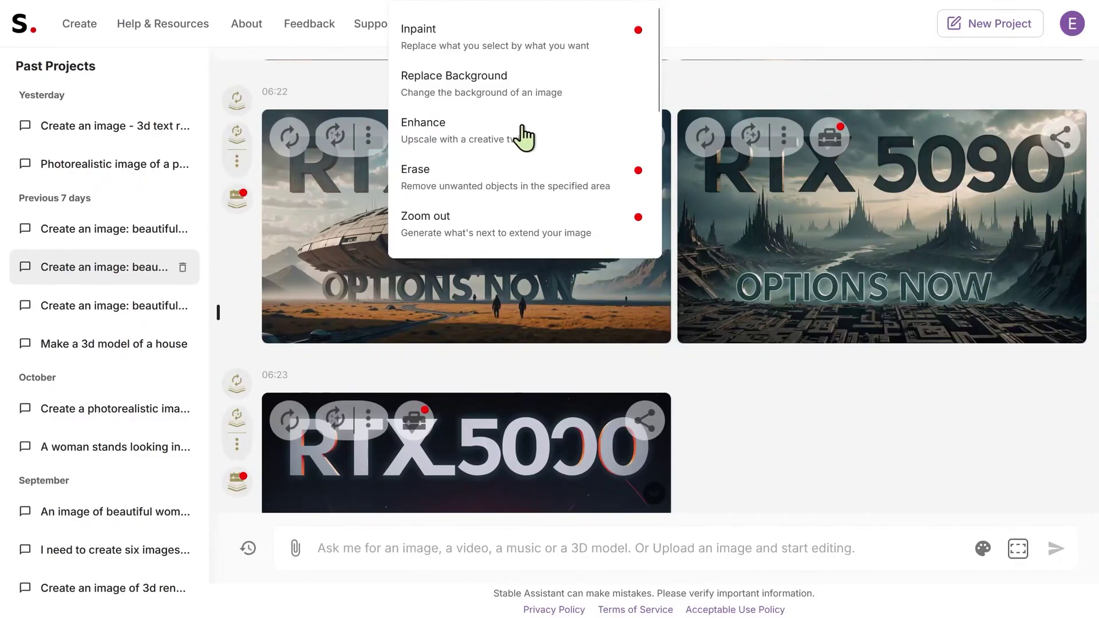
scroll(539, 113, "down", 1)
scroll(539, 114, "down", 5)
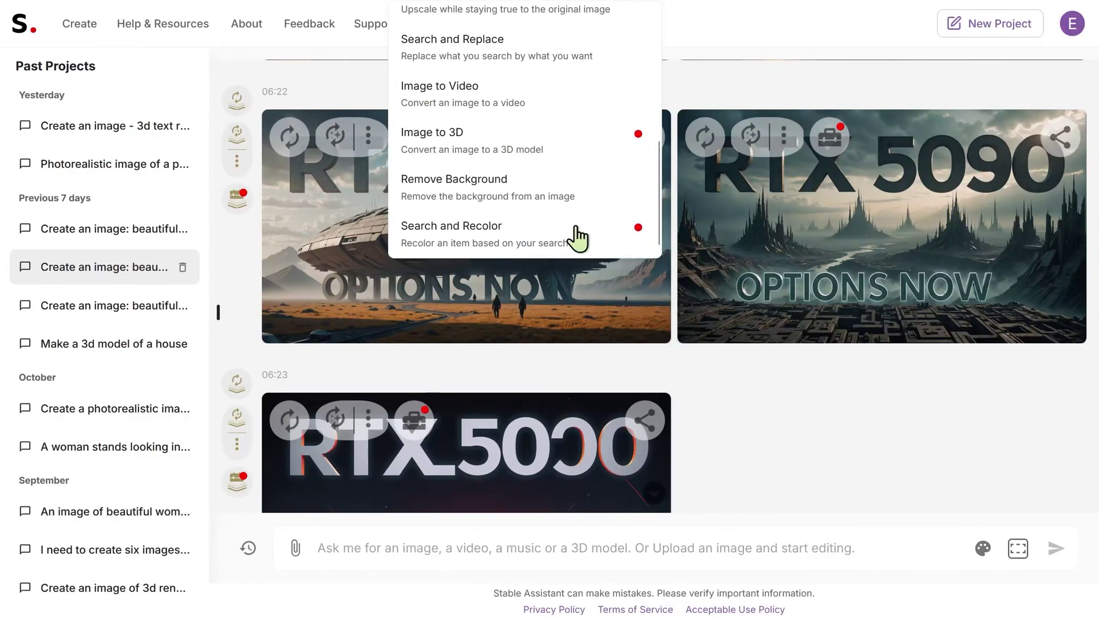
Step: Turn the RTX 5090 spaceship image into a video with Image to Video, after viewing its examples
left_click(578, 235)
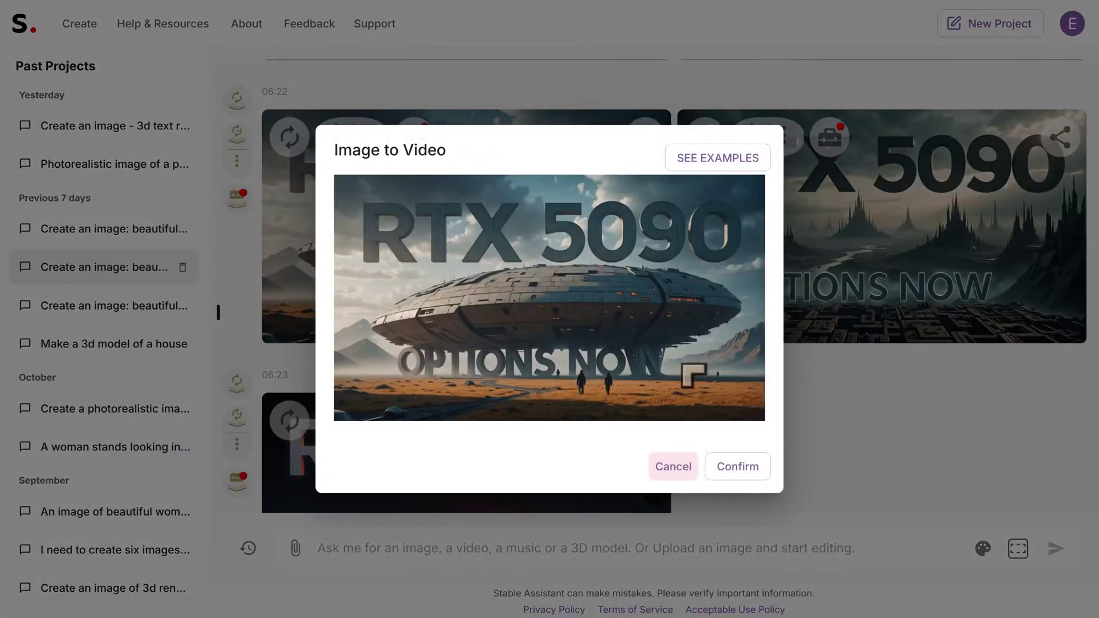
left_click(724, 166)
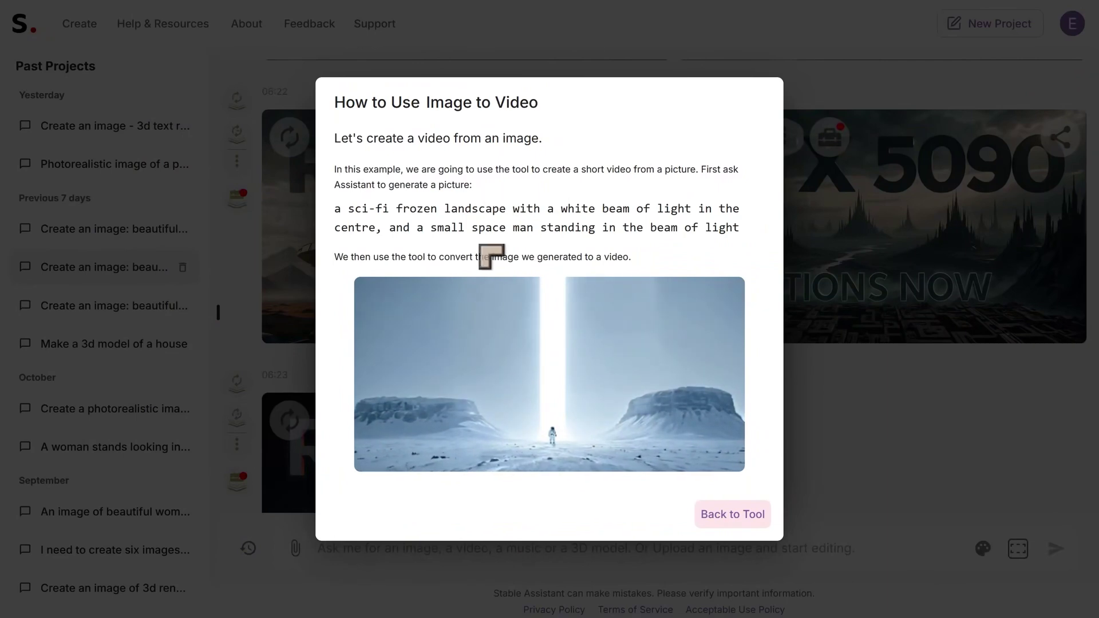
left_click(732, 515)
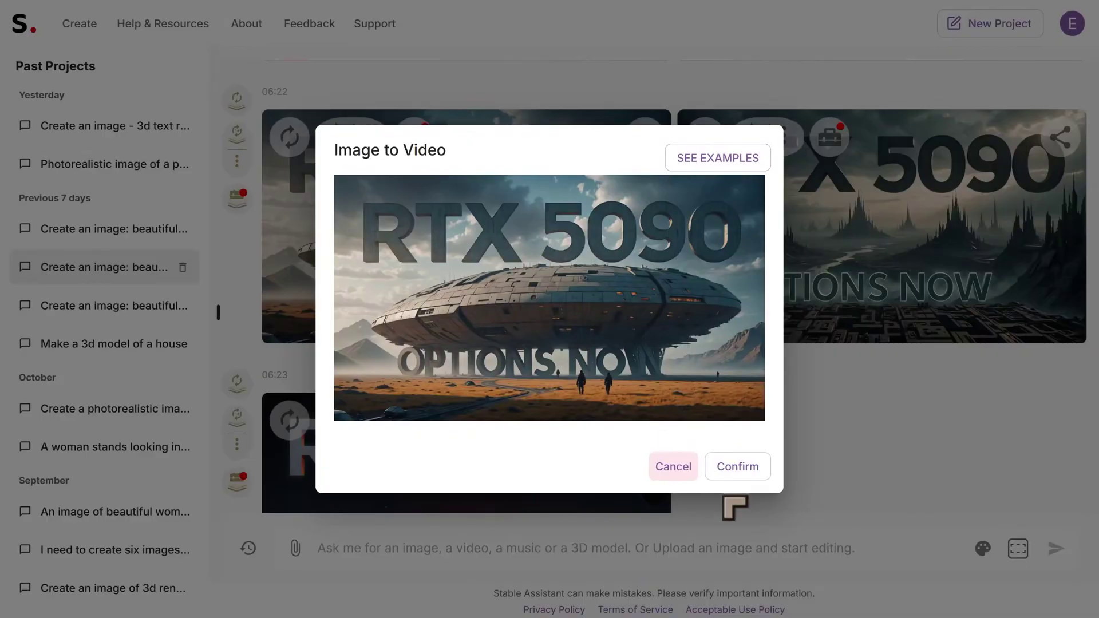
left_click(733, 467)
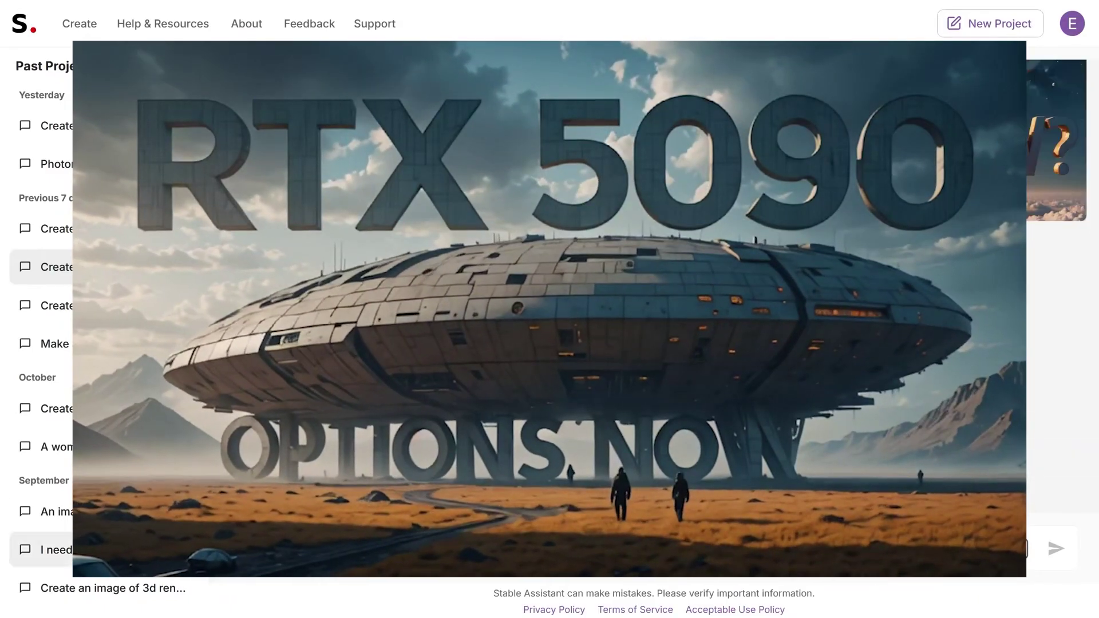
Step: Enlarge the RTX 5090 spaceship picture
left_click(600, 409)
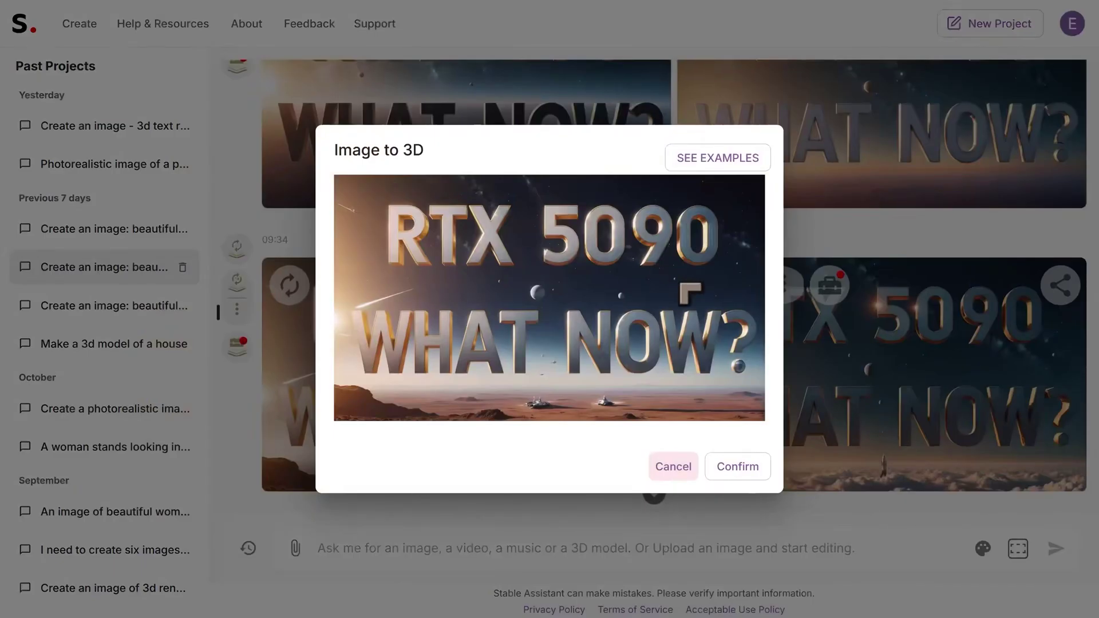
Step: Convert the WHAT NOW? image to 3D and rotate the chrome lettering model
left_click(738, 466)
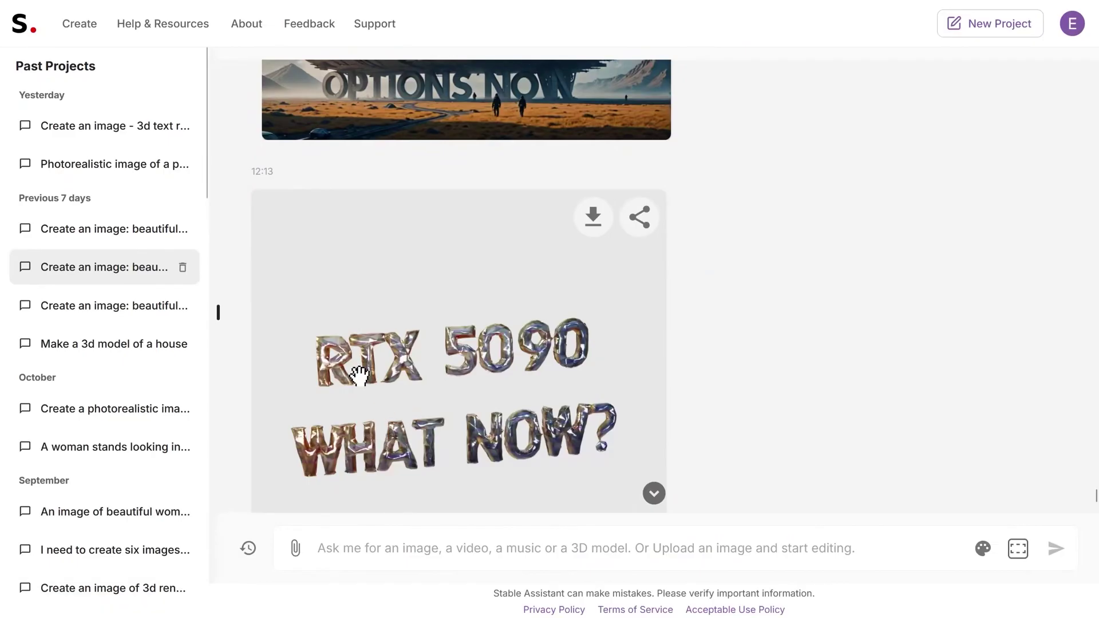
left_click_drag(359, 378, 337, 360)
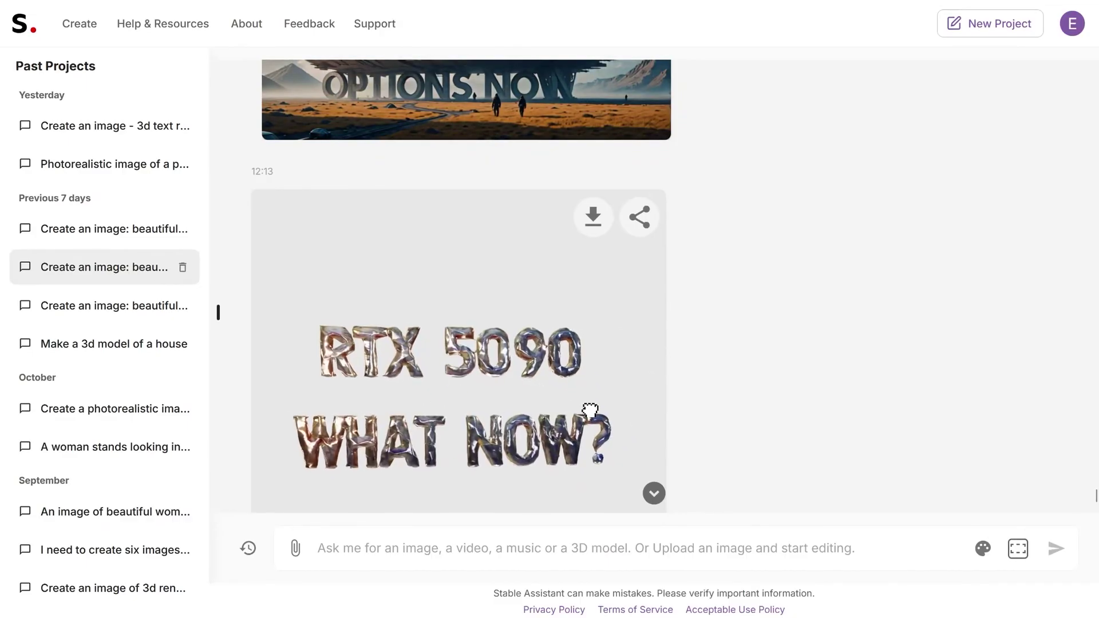
mouse_move(559, 412)
left_mouse_down()
mouse_move(485, 435)
mouse_move(364, 407)
mouse_move(366, 398)
mouse_move(527, 429)
mouse_move(571, 423)
mouse_move(572, 413)
left_mouse_up()
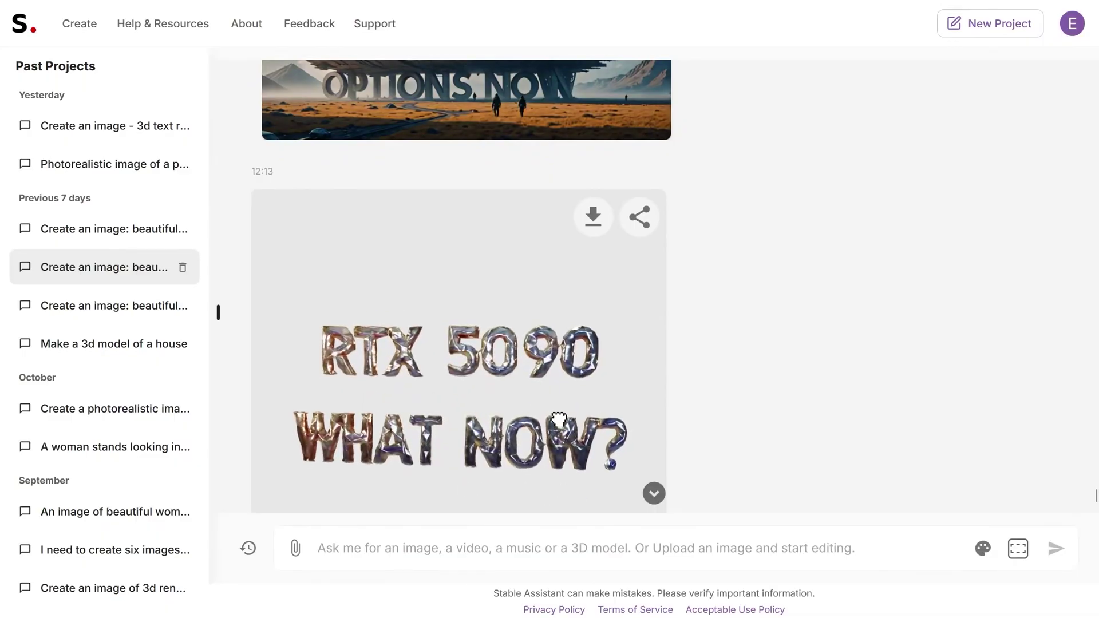
left_click_drag(609, 417, 596, 399)
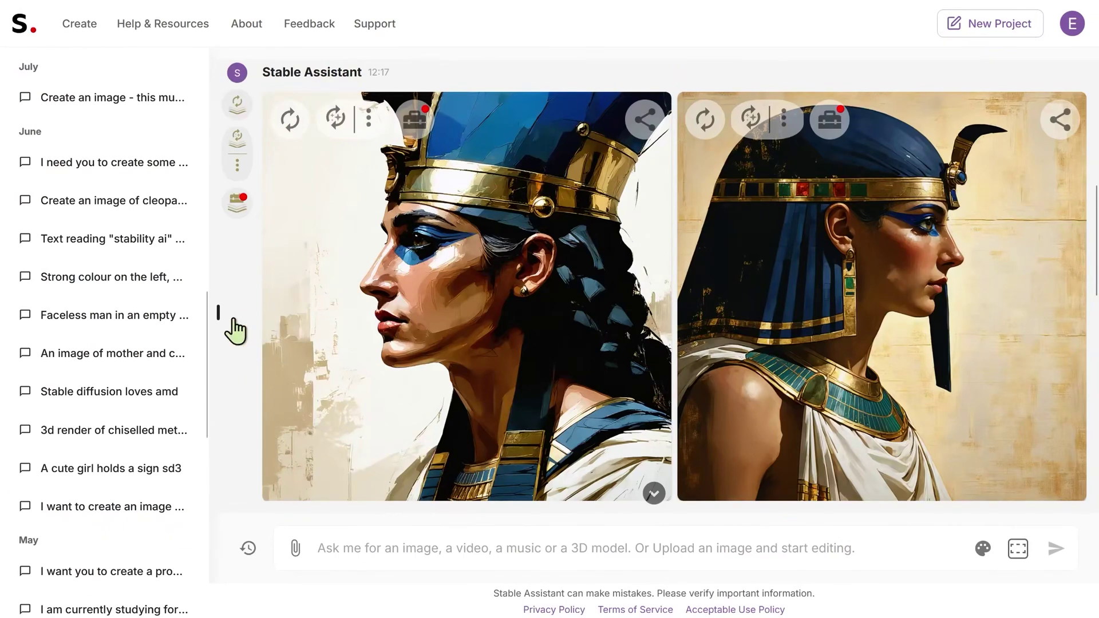
Step: Collapse the project sidebar and review the two painted blue-and-gold Arsinoe VI profile portraits
left_click(229, 324)
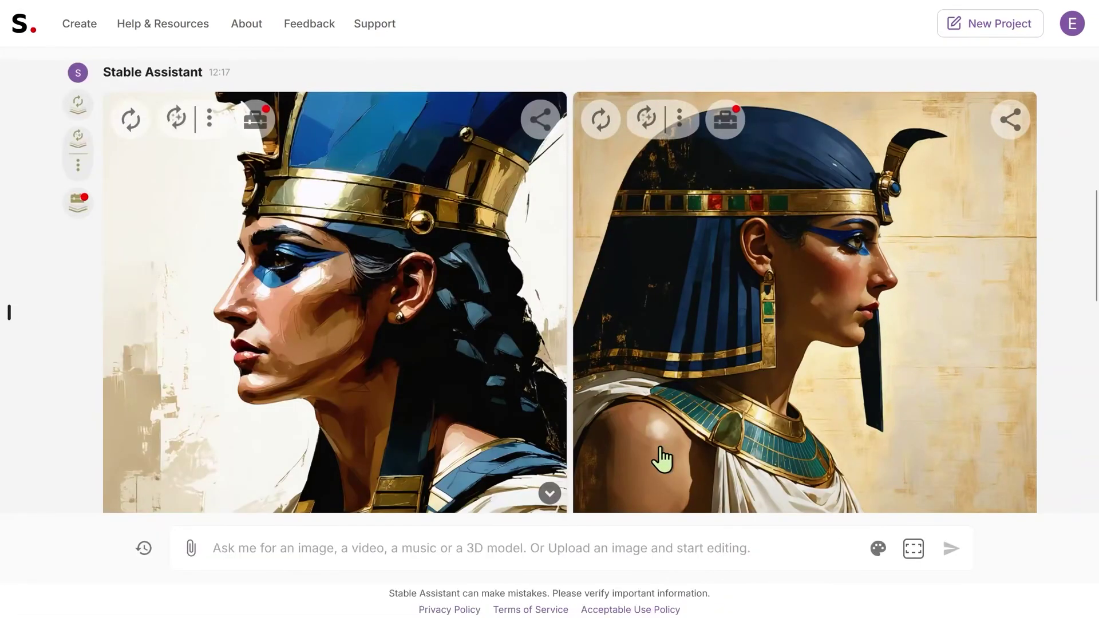
scroll(659, 457, "up", 2)
scroll(662, 458, "down", 2)
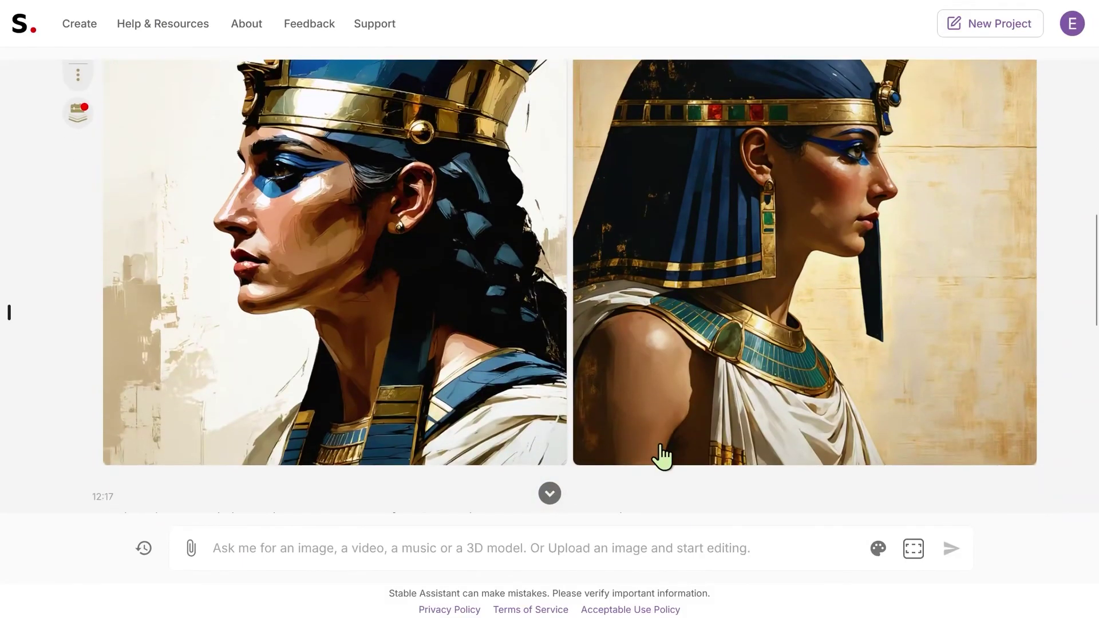
scroll(663, 458, "up", 2)
scroll(663, 458, "down", 2)
scroll(662, 457, "down", 2)
scroll(662, 457, "up", 2)
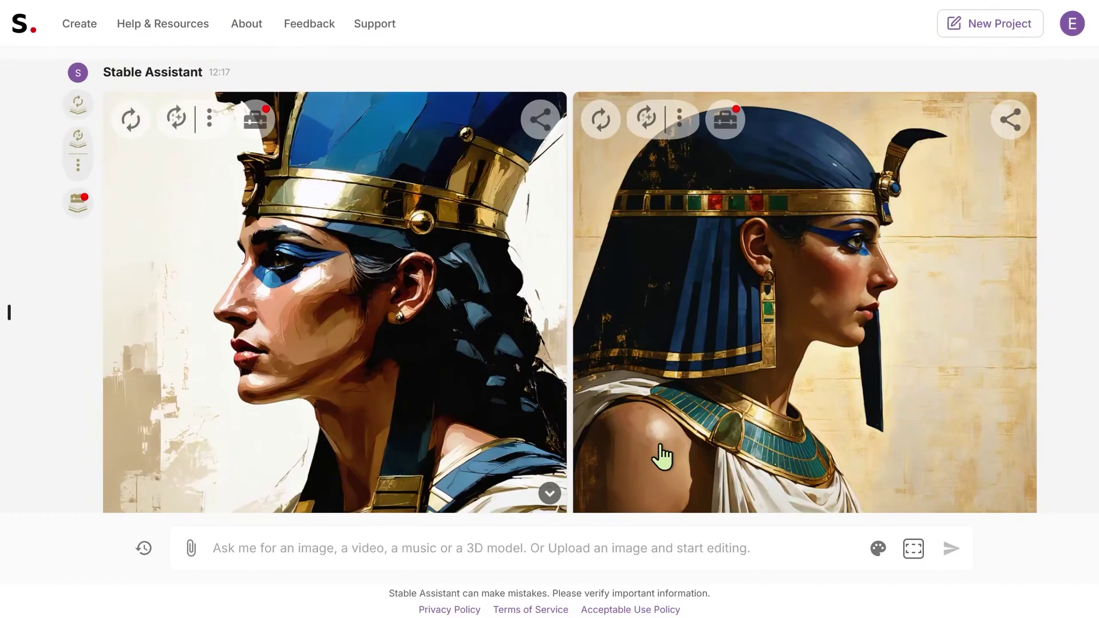
scroll(662, 458, "down", 5)
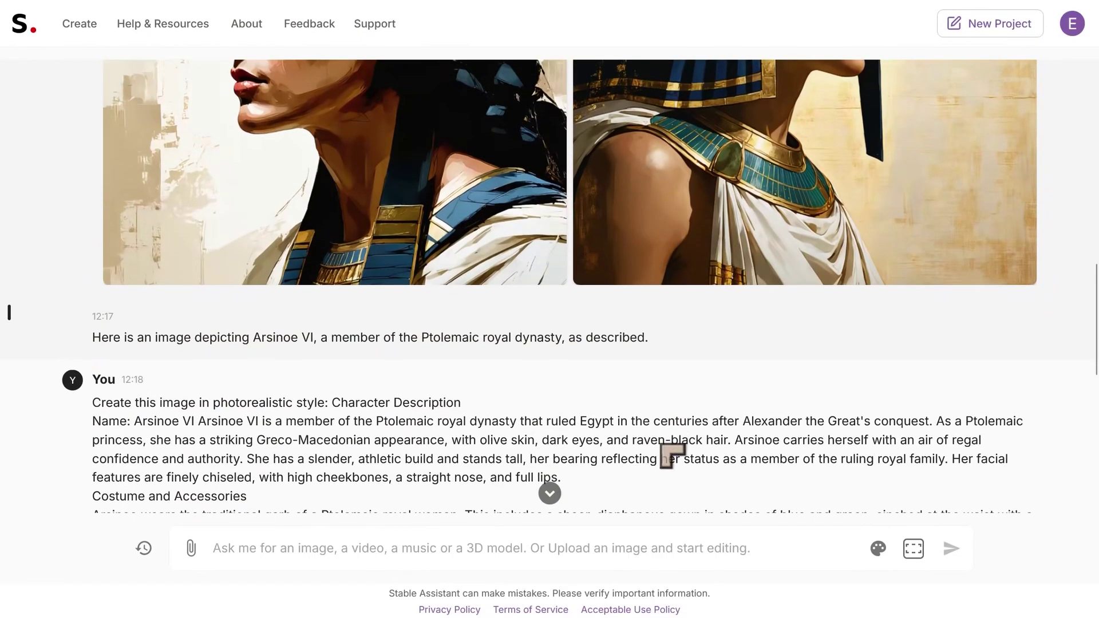
scroll(659, 443, "up", 5)
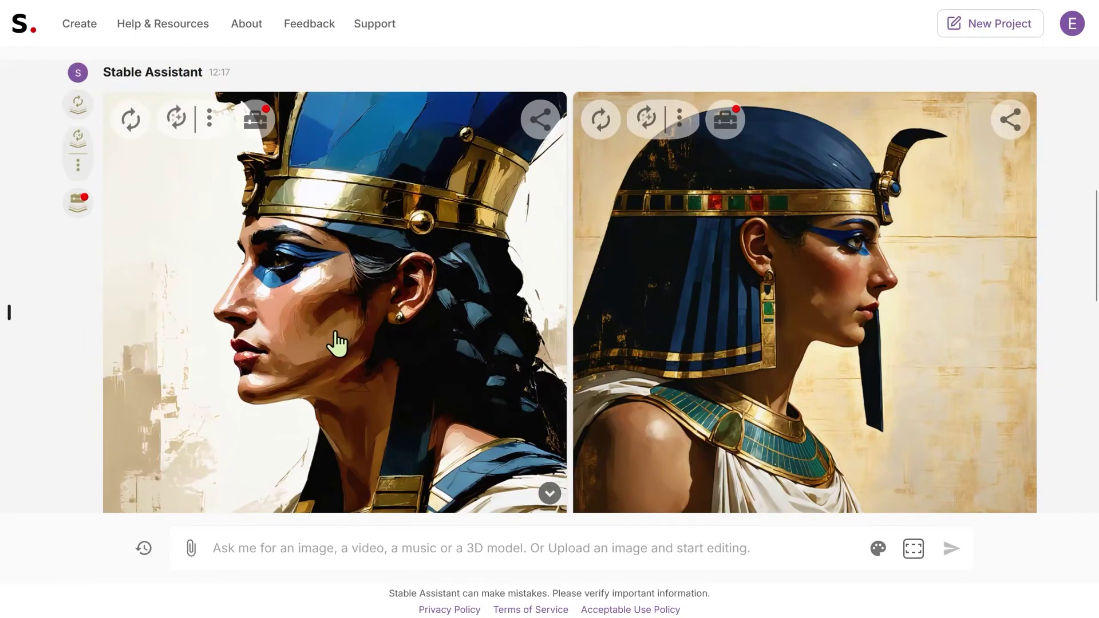
scroll(336, 342, "up", 2)
scroll(338, 342, "down", 3)
scroll(655, 409, "up", 2)
scroll(617, 434, "down", 1)
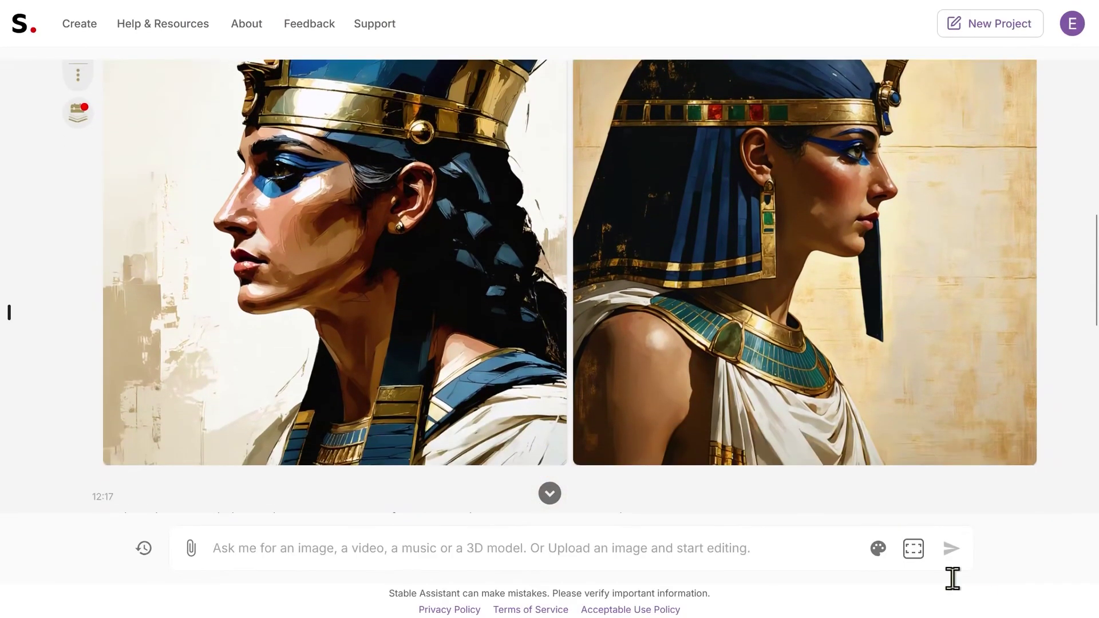
left_click(912, 551)
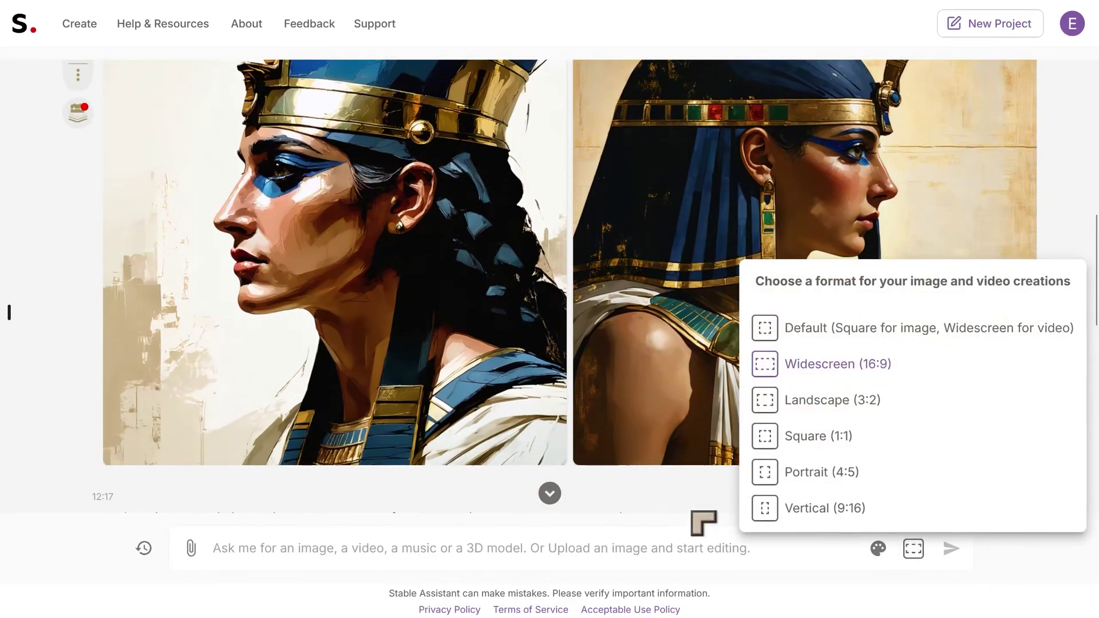
left_click(486, 474)
scroll(686, 462, "down", 10)
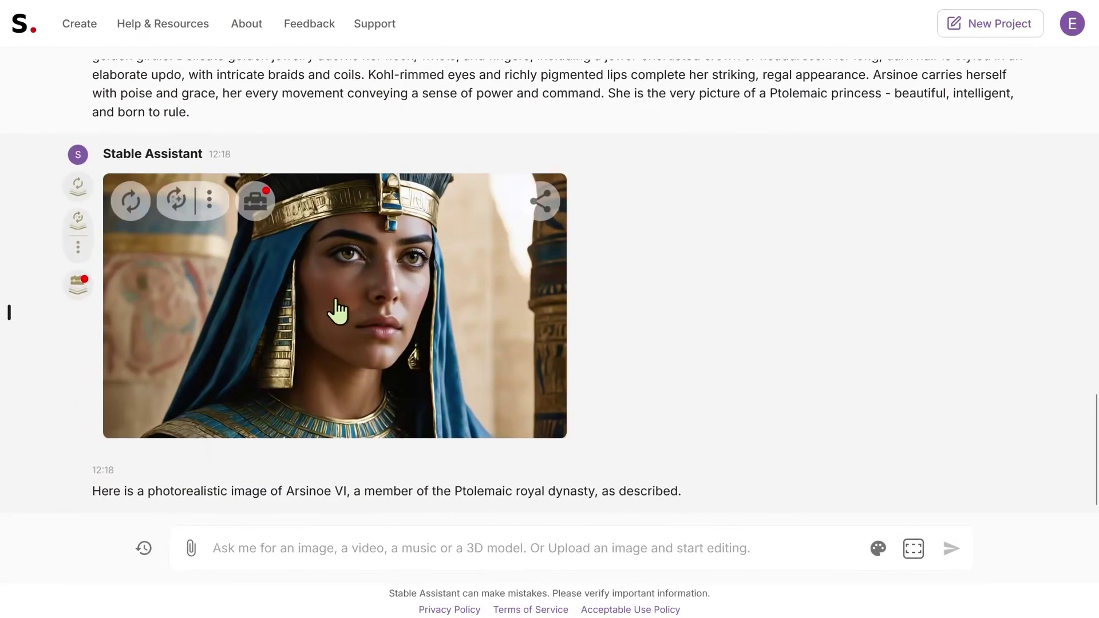
scroll(233, 277, "up", 5)
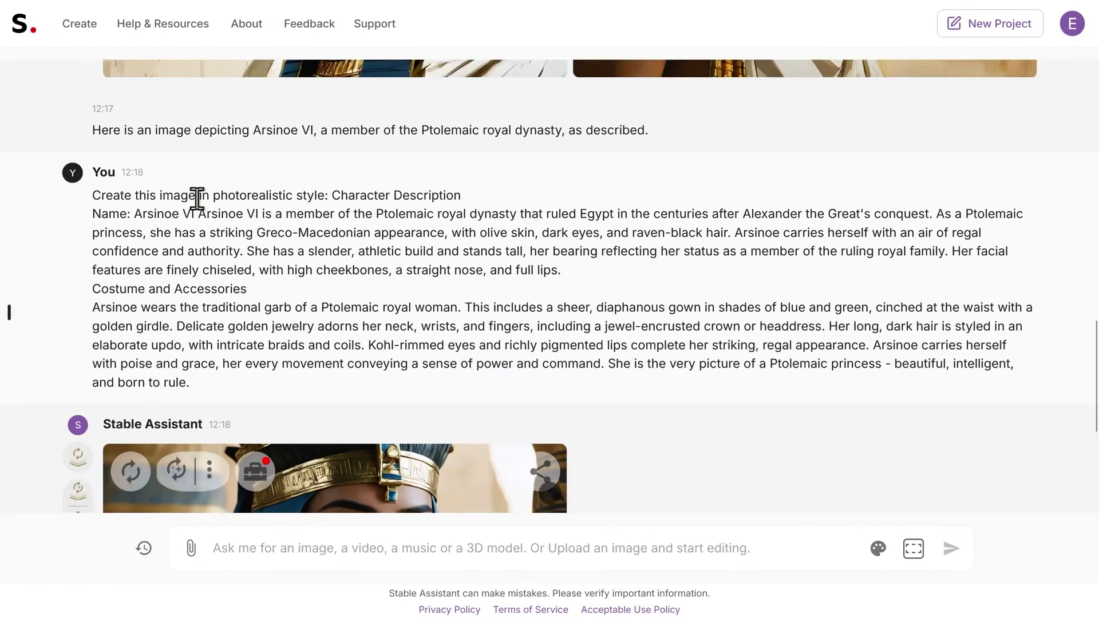
left_click_drag(332, 196, 164, 195)
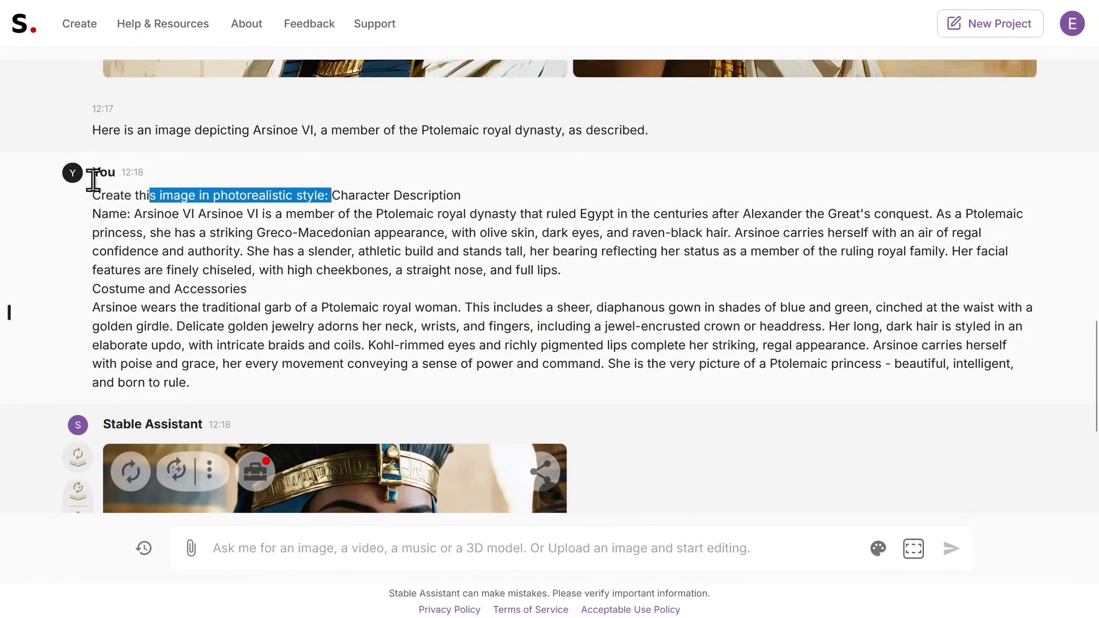
mouse_move(89, 180)
left_mouse_down()
mouse_move(85, 209)
mouse_move(91, 198)
left_mouse_up()
scroll(539, 314, "down", 5)
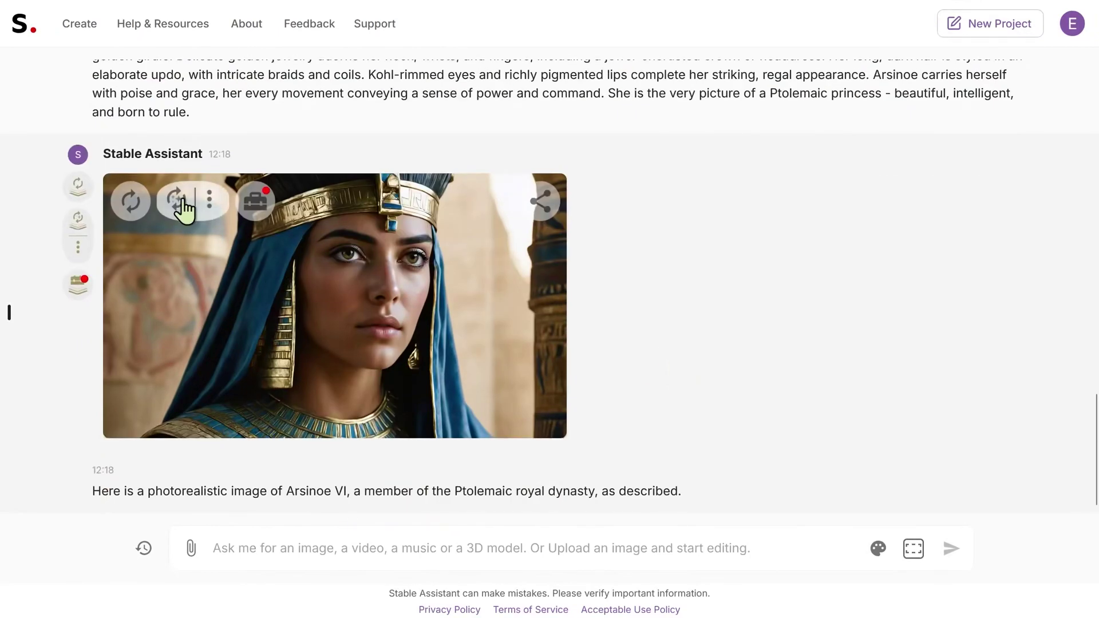
Step: Generate new versions of the photorealistic portrait and every image, yielding four Arsinoe VI variants
left_click(131, 202)
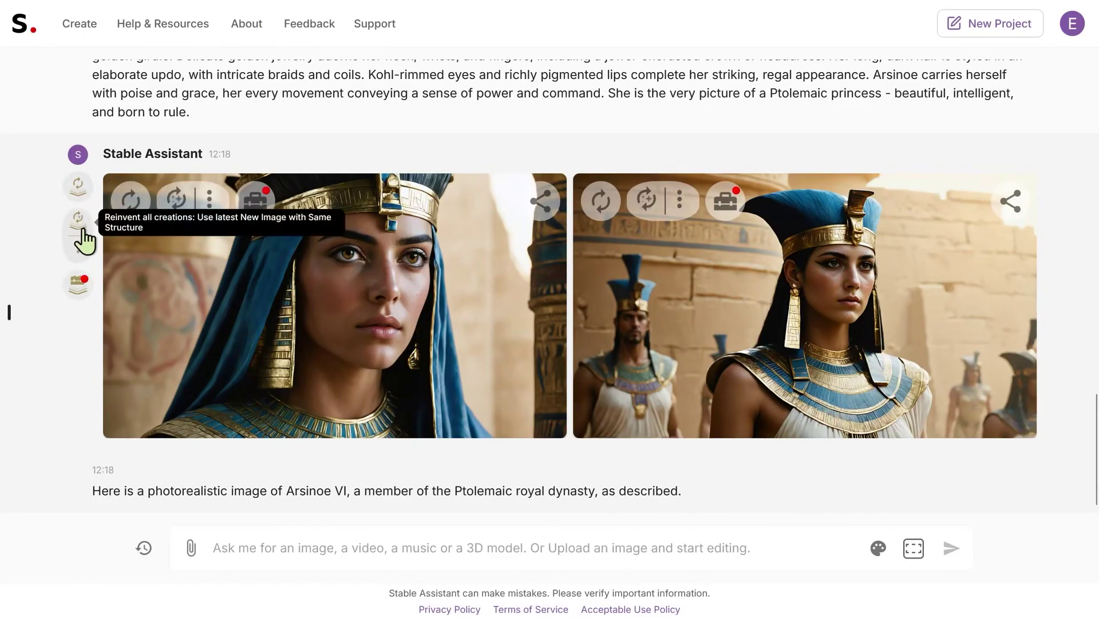
left_click(79, 195)
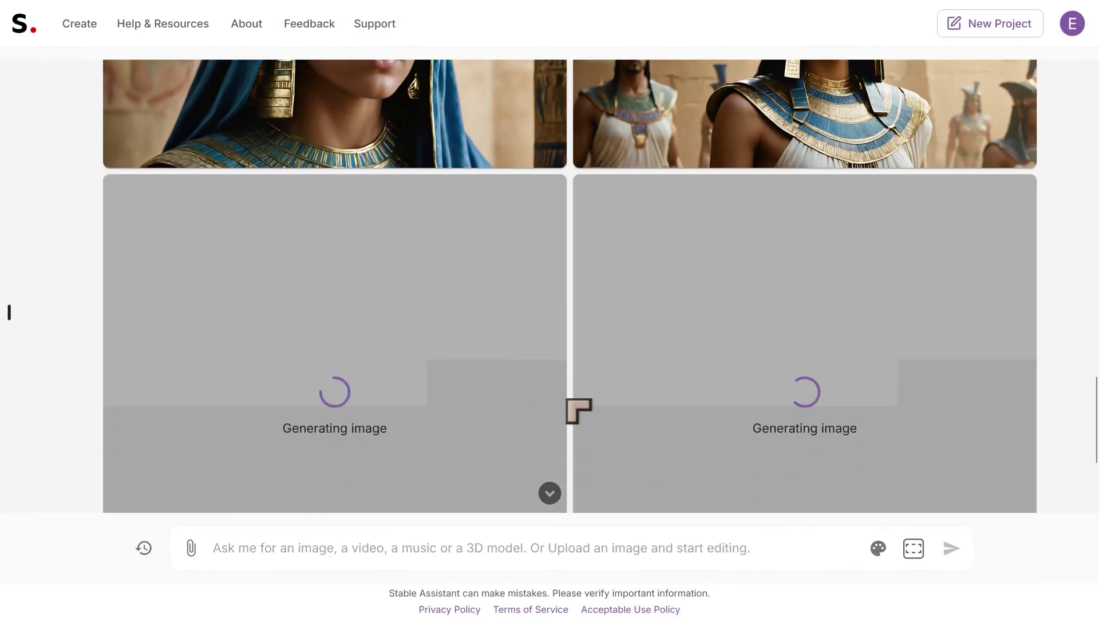
scroll(647, 417, "up", 3)
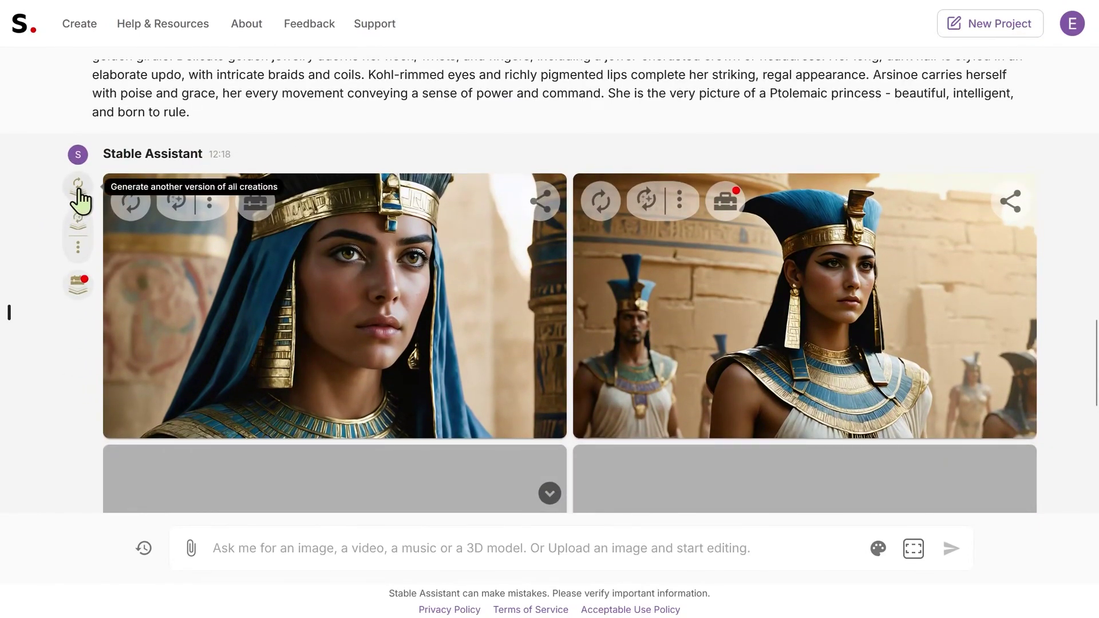
scroll(572, 310, "down", 5)
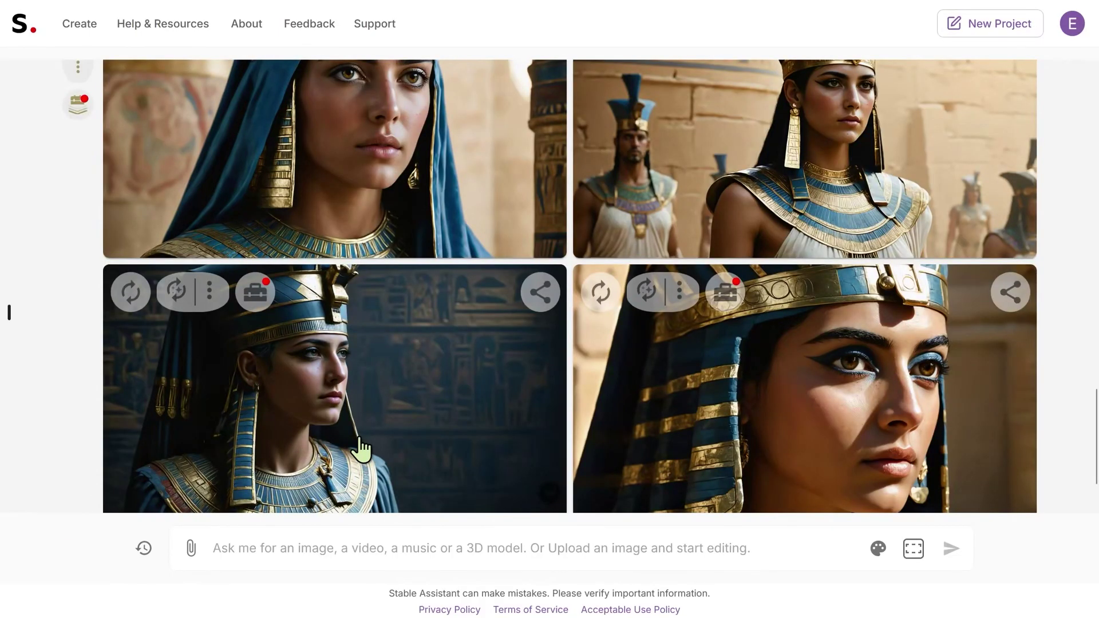
scroll(338, 429, "up", 5)
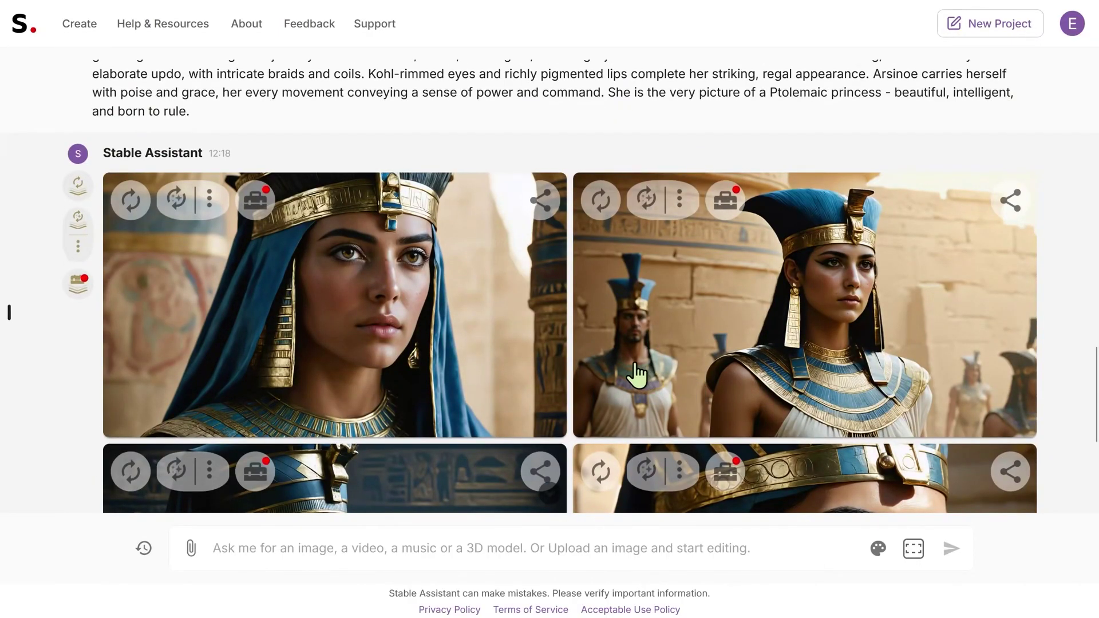
scroll(637, 375, "down", 5)
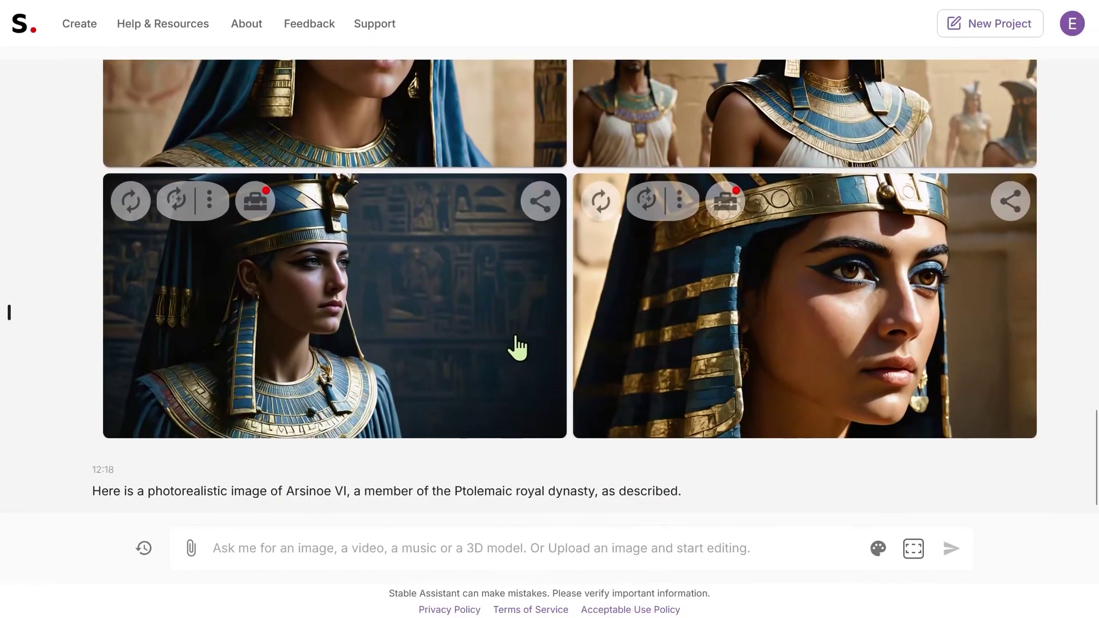
scroll(517, 348, "up", 2)
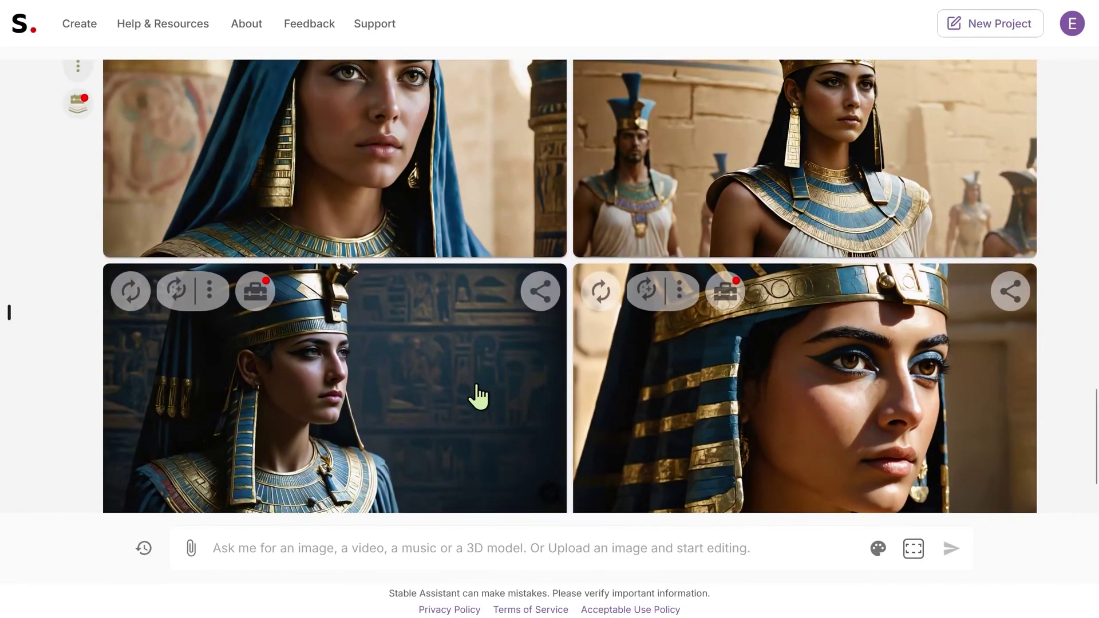
scroll(478, 396, "up", 4)
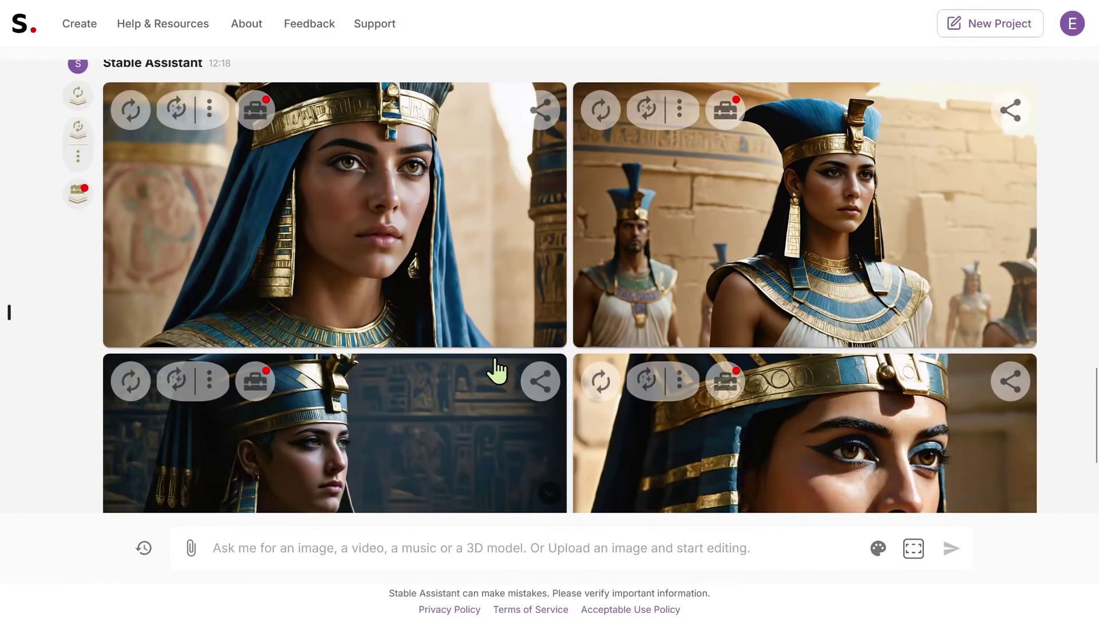
scroll(453, 378, "down", 3)
scroll(452, 378, "up", 4)
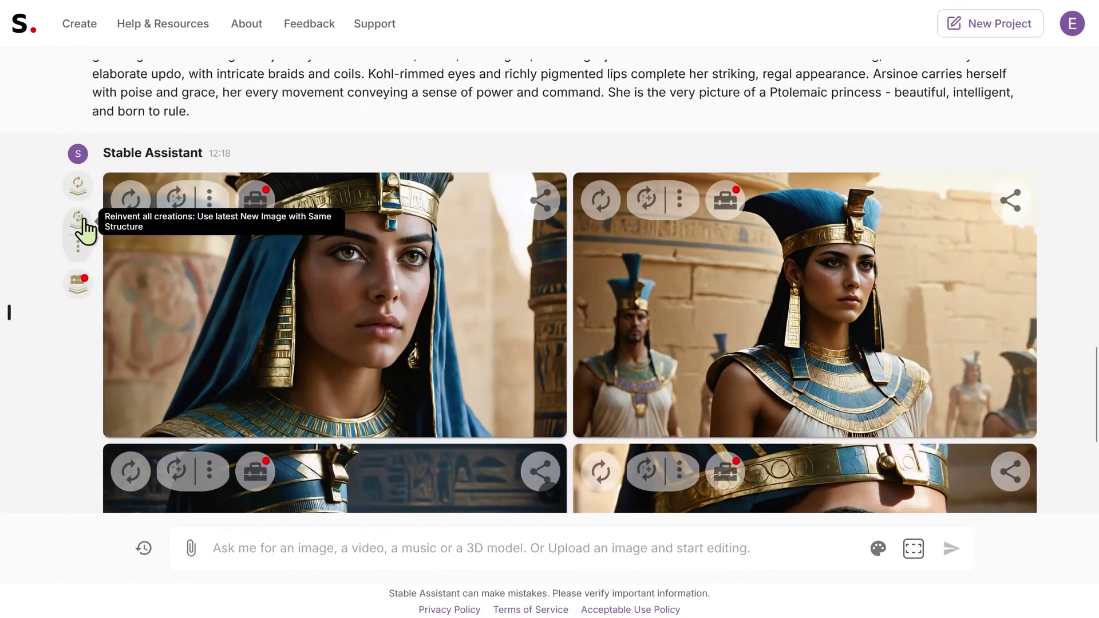
Step: Reinvent all creations with the same structure, producing anime-style portraits in a new 12:19 reply
left_click(84, 224)
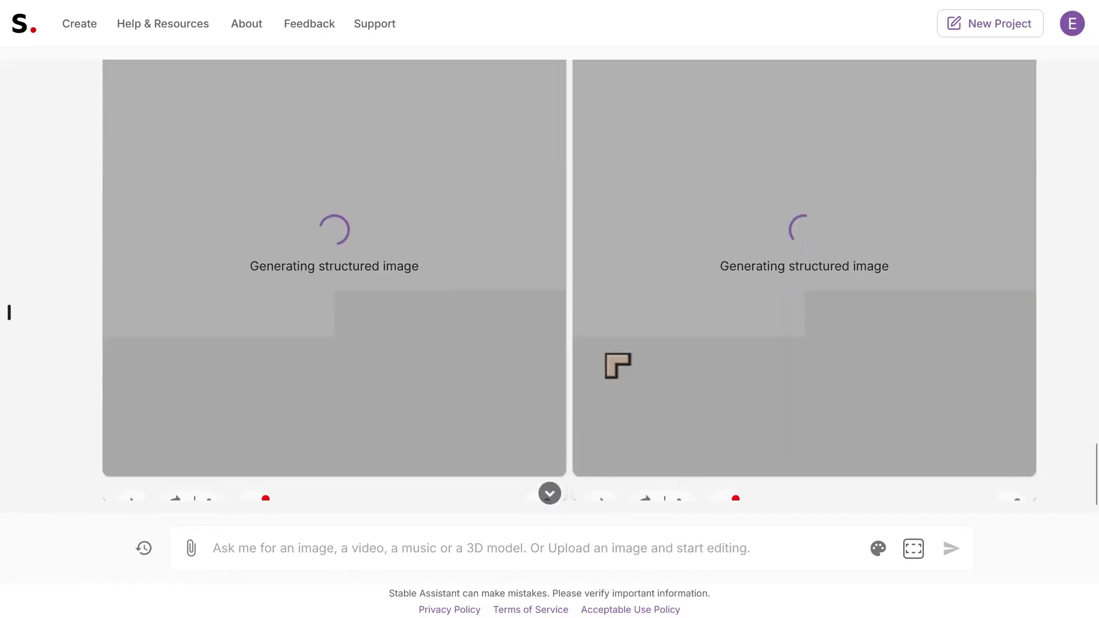
scroll(585, 334, "down", 10)
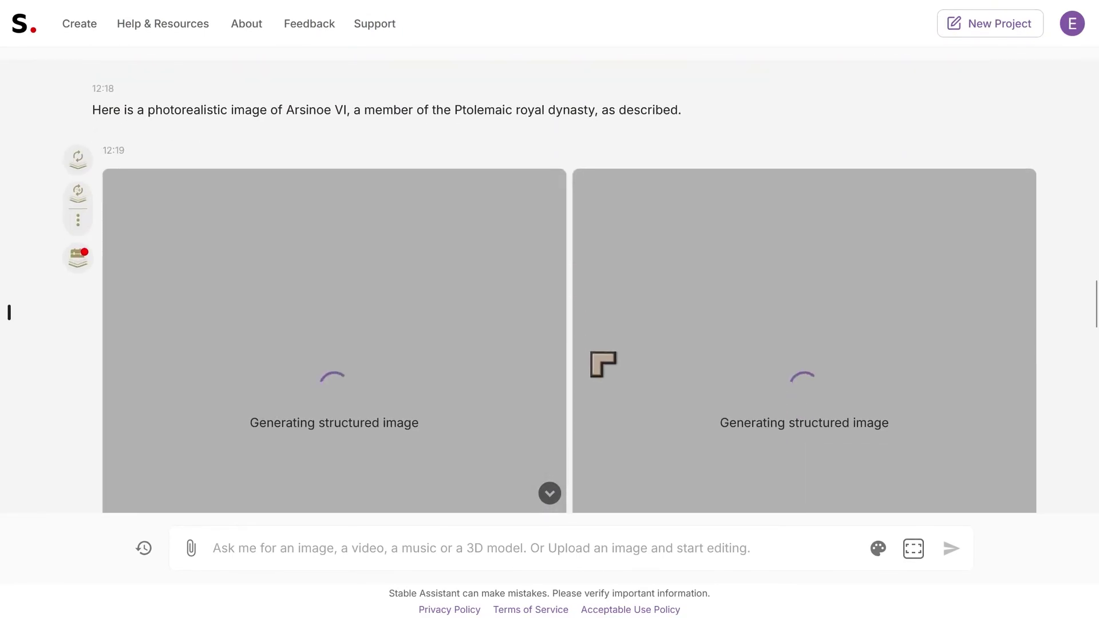
scroll(632, 396, "up", 3)
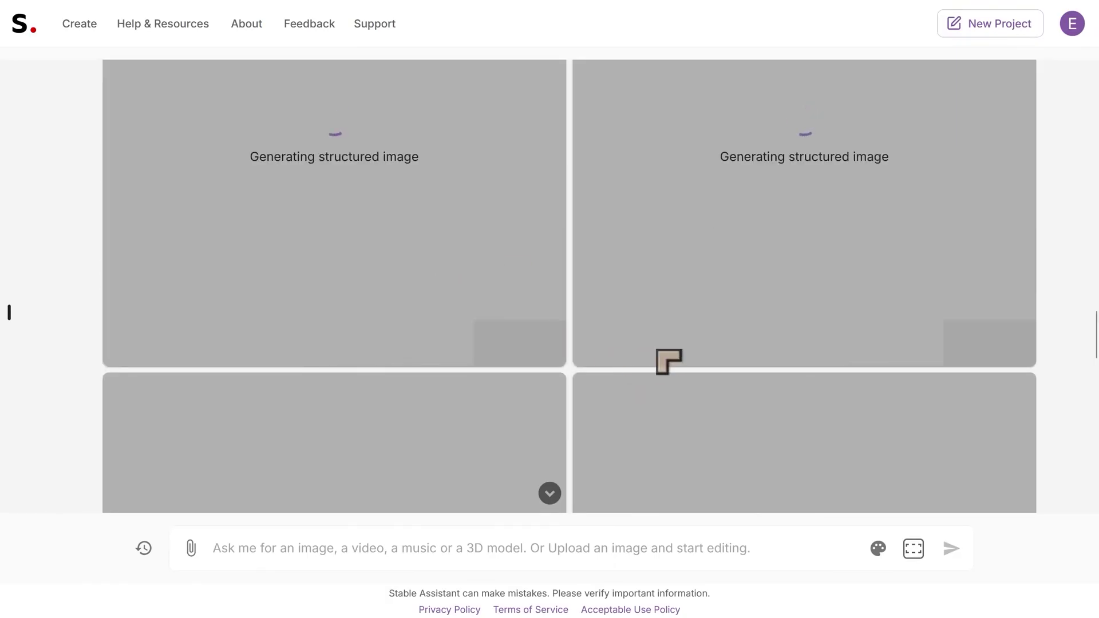
scroll(667, 362, "up", 6)
scroll(563, 342, "down", 4)
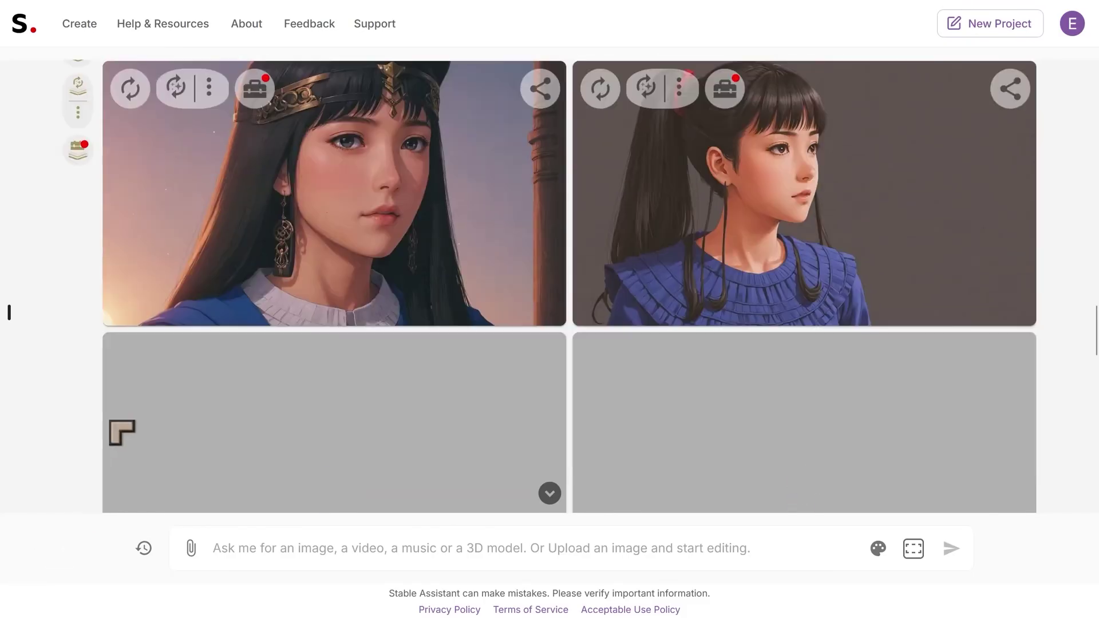
Step: Scroll through the eight finished anime-style reinventions, comparing them with the photorealistic grid above
scroll(191, 407, "down", 6)
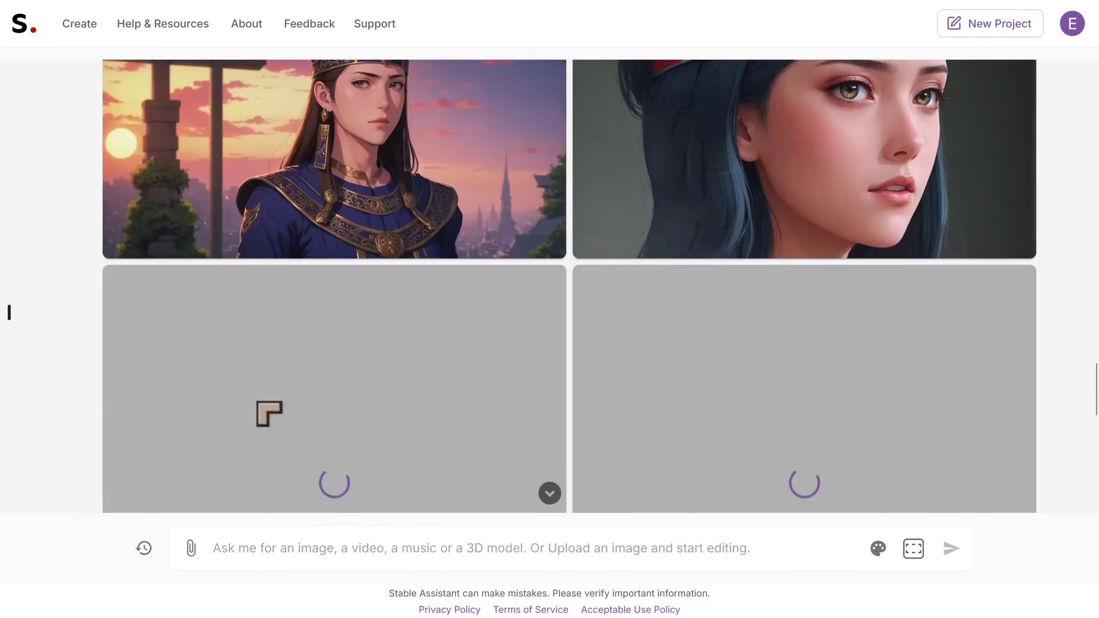
scroll(258, 410, "up", 6)
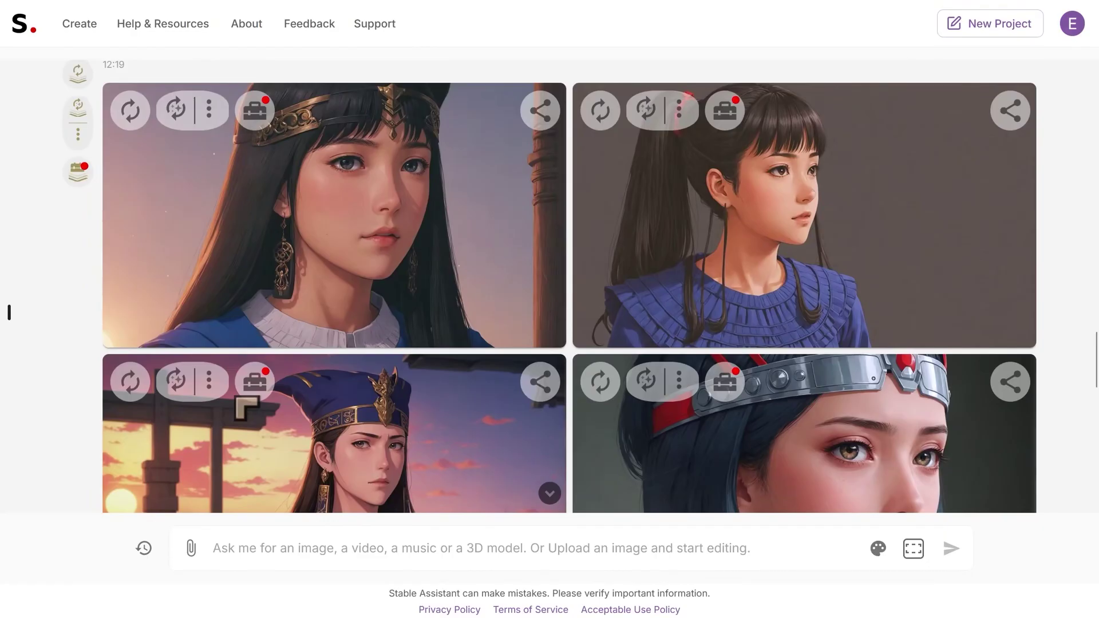
scroll(245, 406, "down", 3)
scroll(235, 407, "down", 6)
scroll(236, 407, "down", 2)
scroll(235, 408, "up", 20)
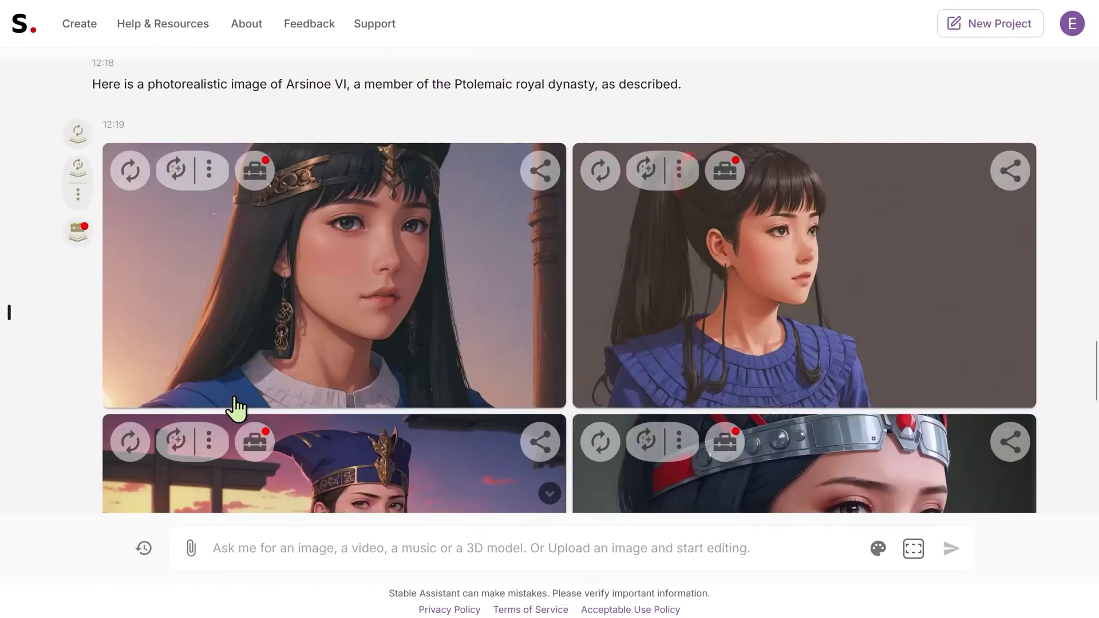
scroll(484, 375, "down", 10)
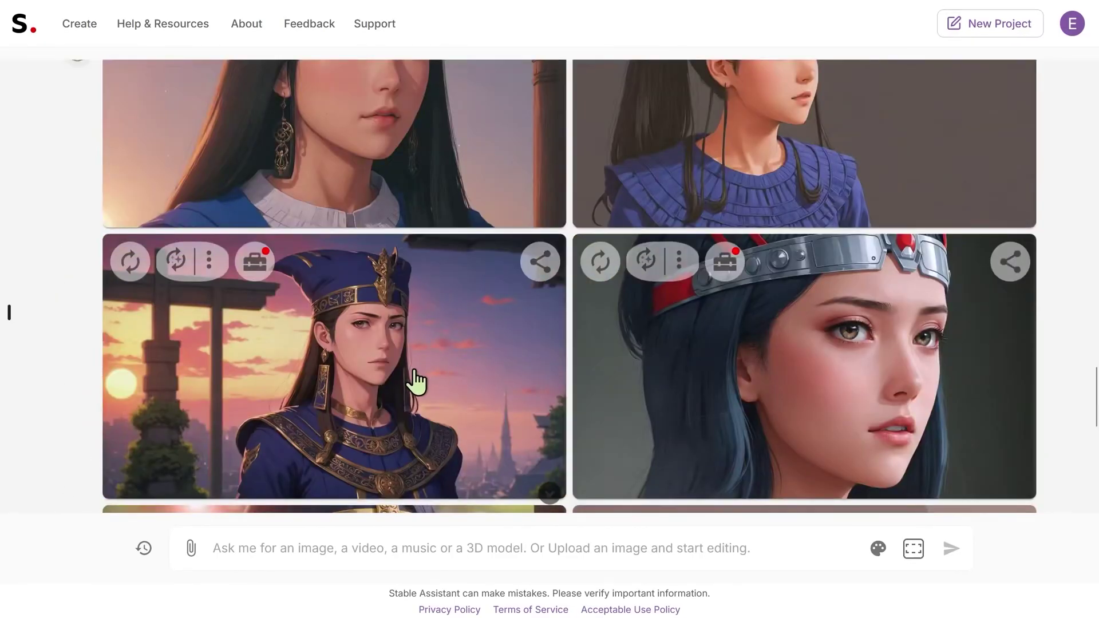
scroll(456, 444, "up", 2)
scroll(446, 439, "down", 2)
scroll(376, 384, "up", 15)
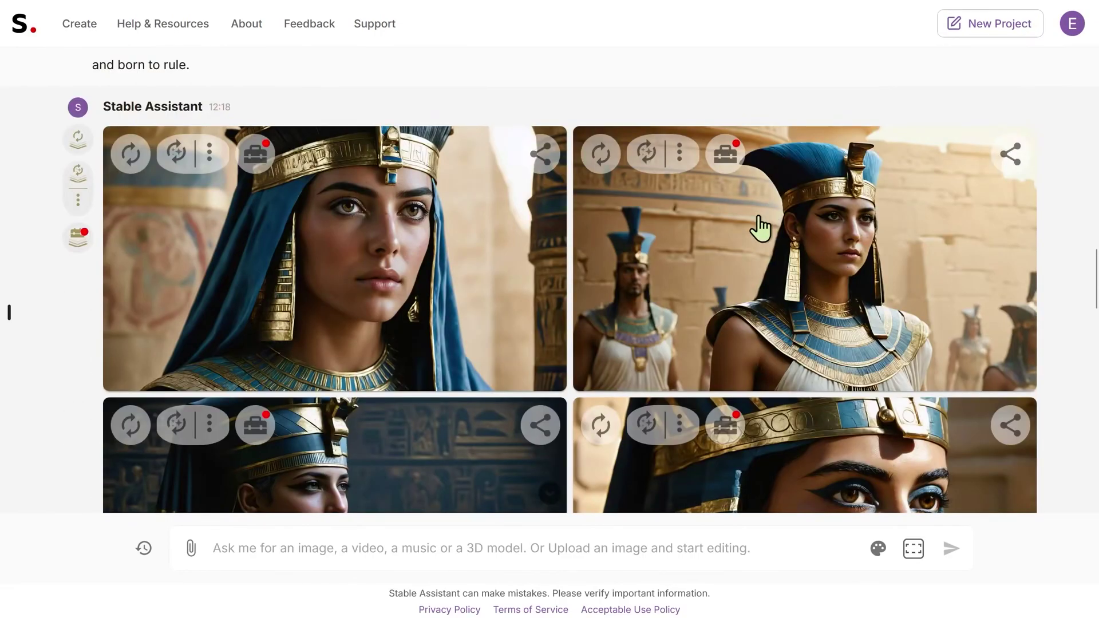
scroll(351, 167, "down", 5)
scroll(368, 123, "up", 4)
scroll(515, 238, "down", 6)
scroll(515, 237, "down", 6)
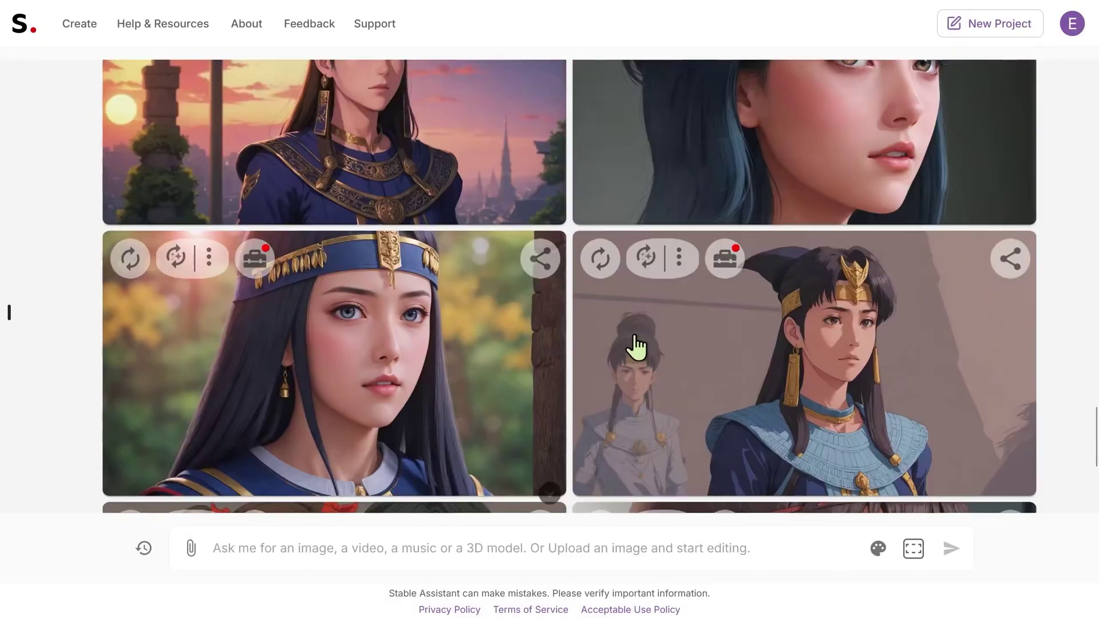
scroll(628, 346, "up", 20)
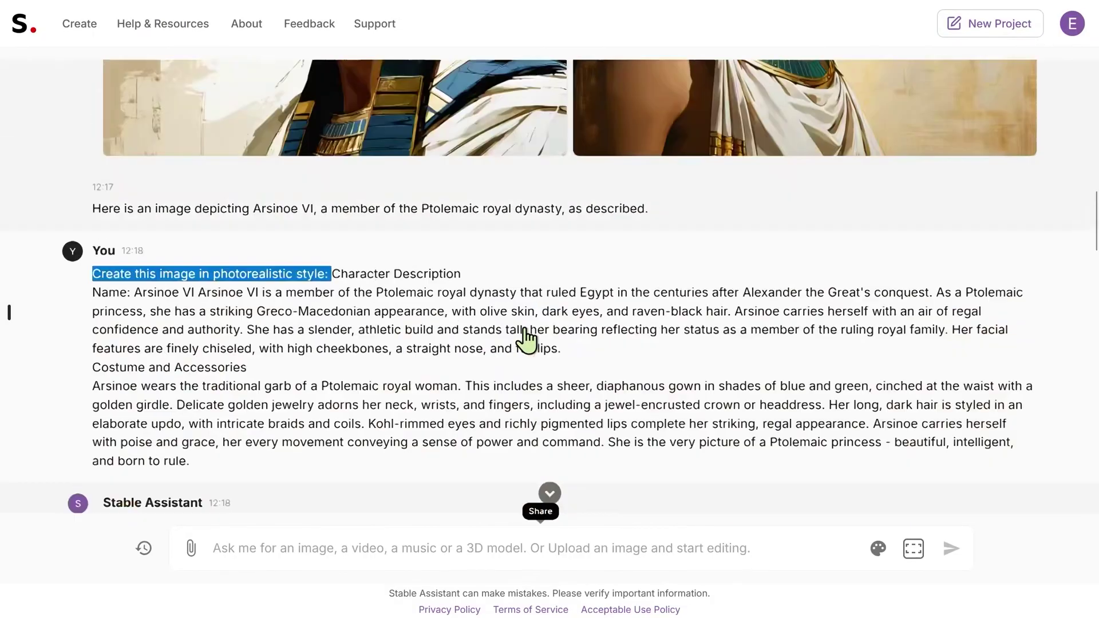
scroll(525, 341, "up", 15)
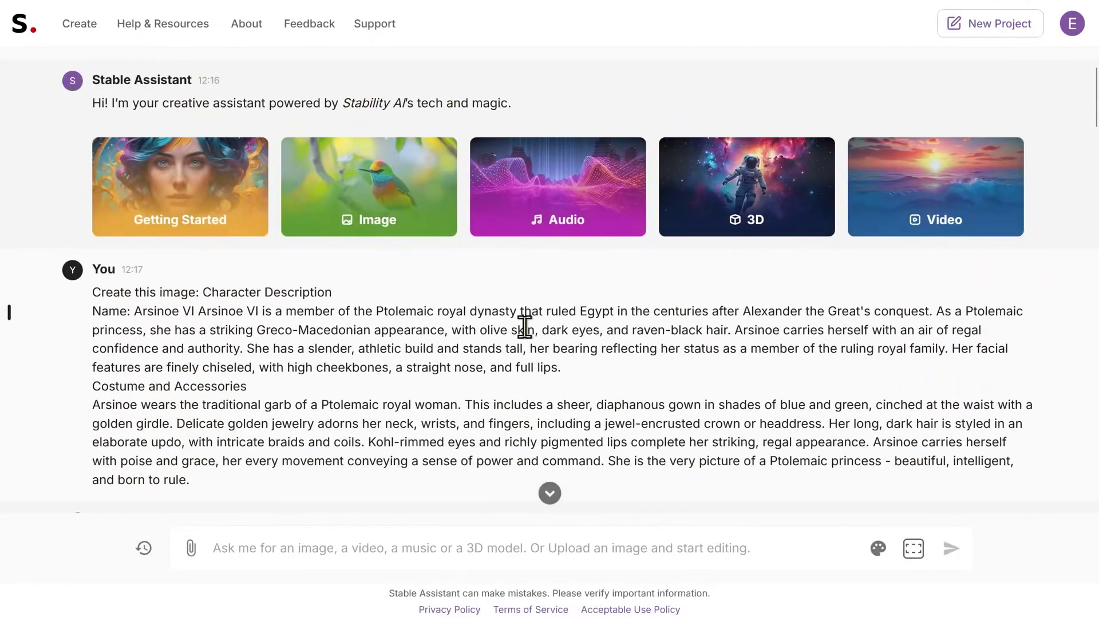
scroll(524, 327, "down", 7)
scroll(526, 340, "down", 11)
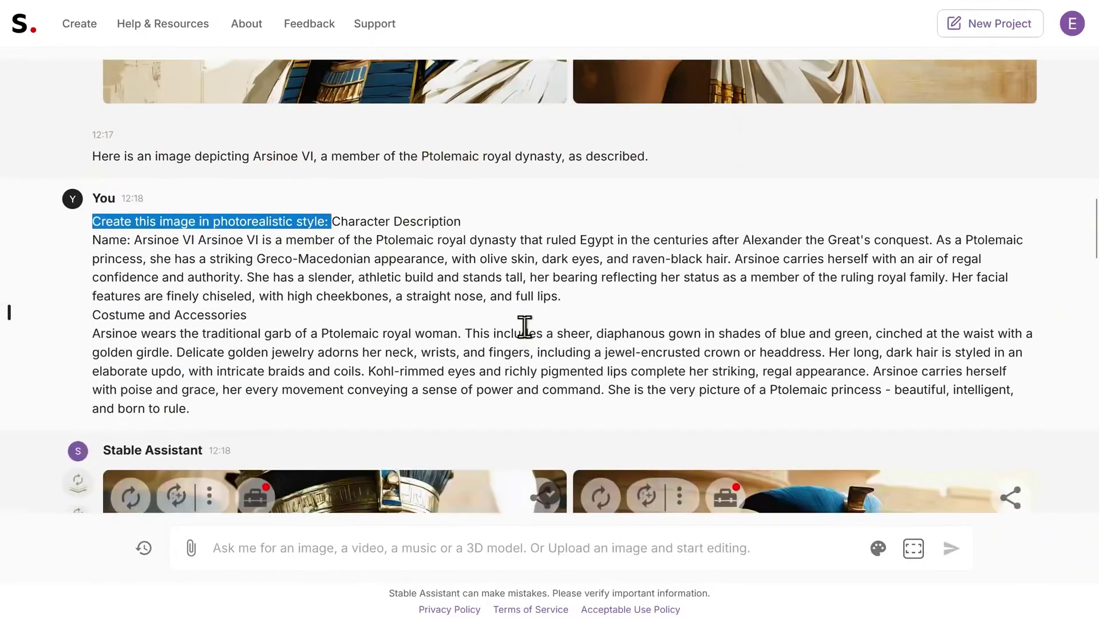
scroll(525, 341, "down", 15)
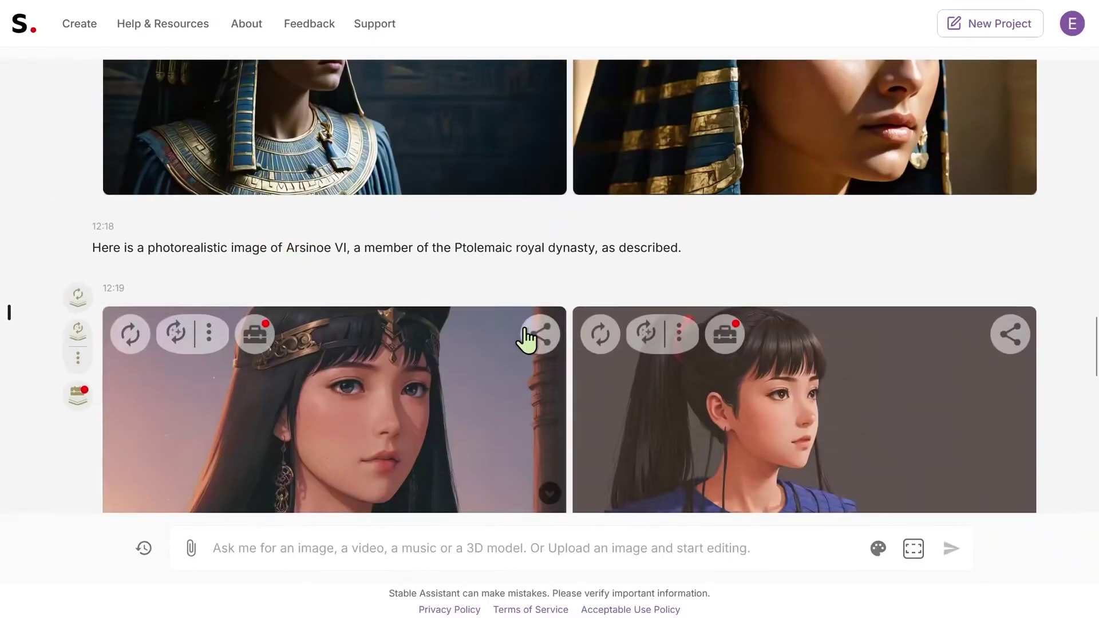
scroll(526, 340, "down", 4)
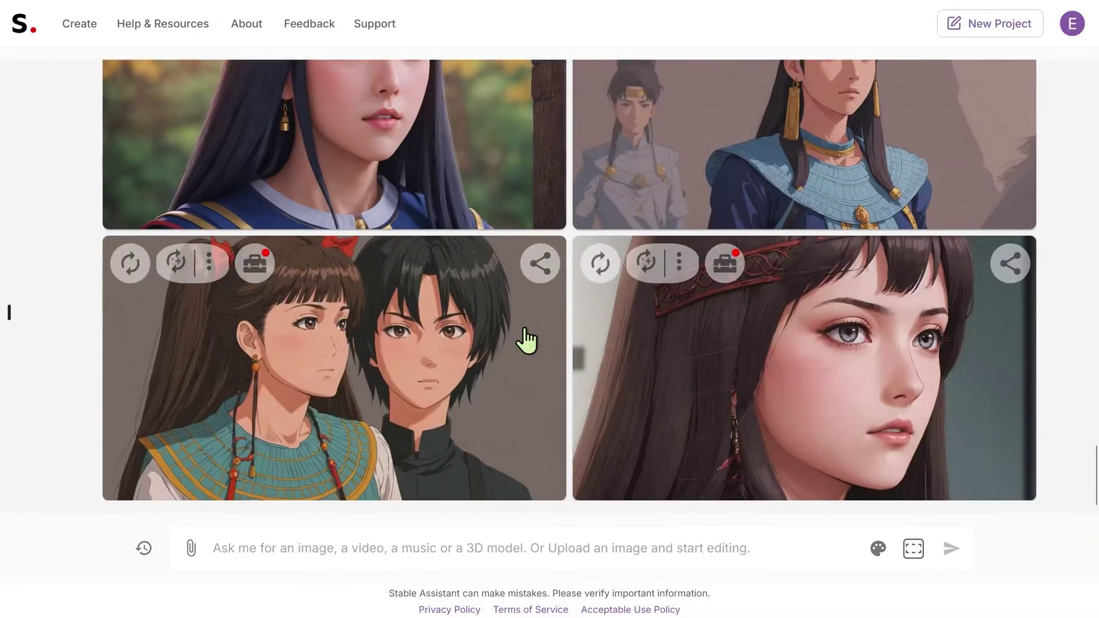
scroll(525, 341, "up", 20)
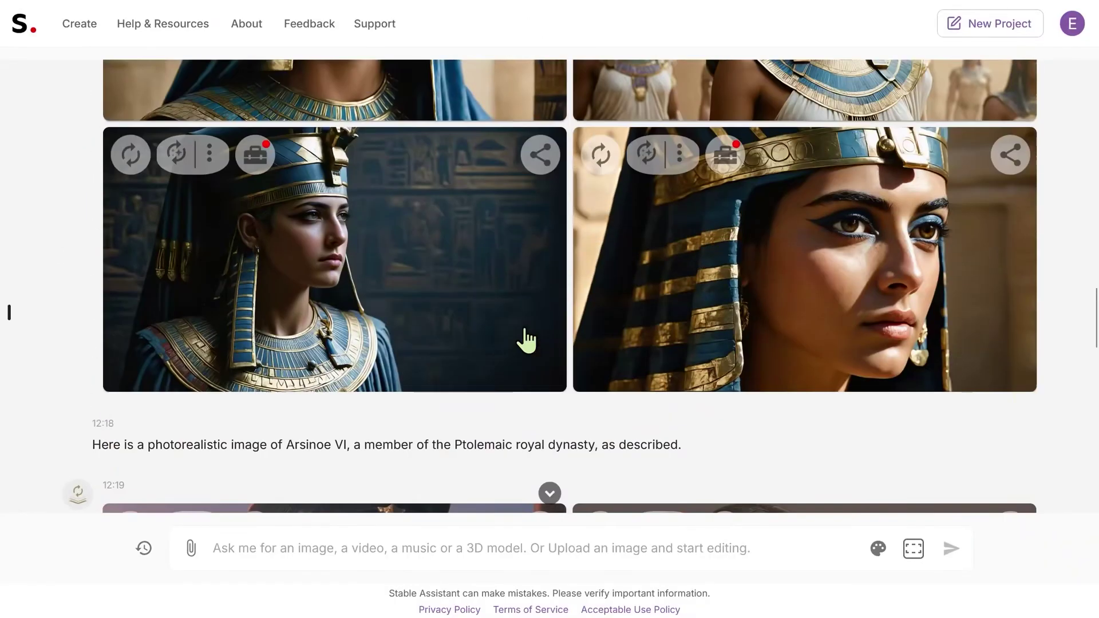
scroll(526, 340, "up", 15)
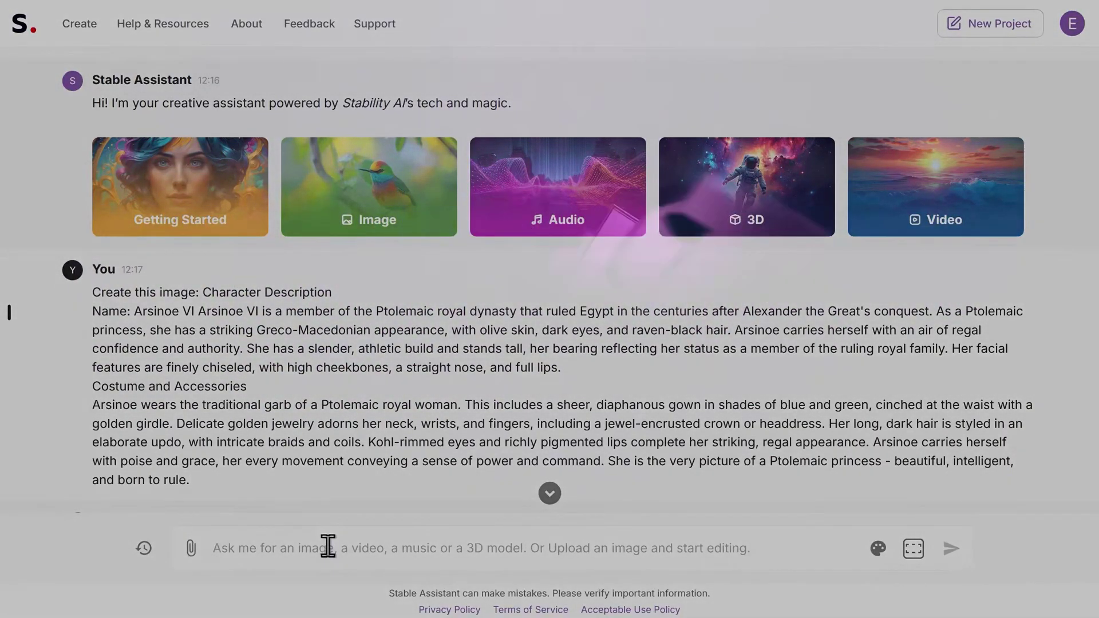
scroll(329, 521, "down", 20)
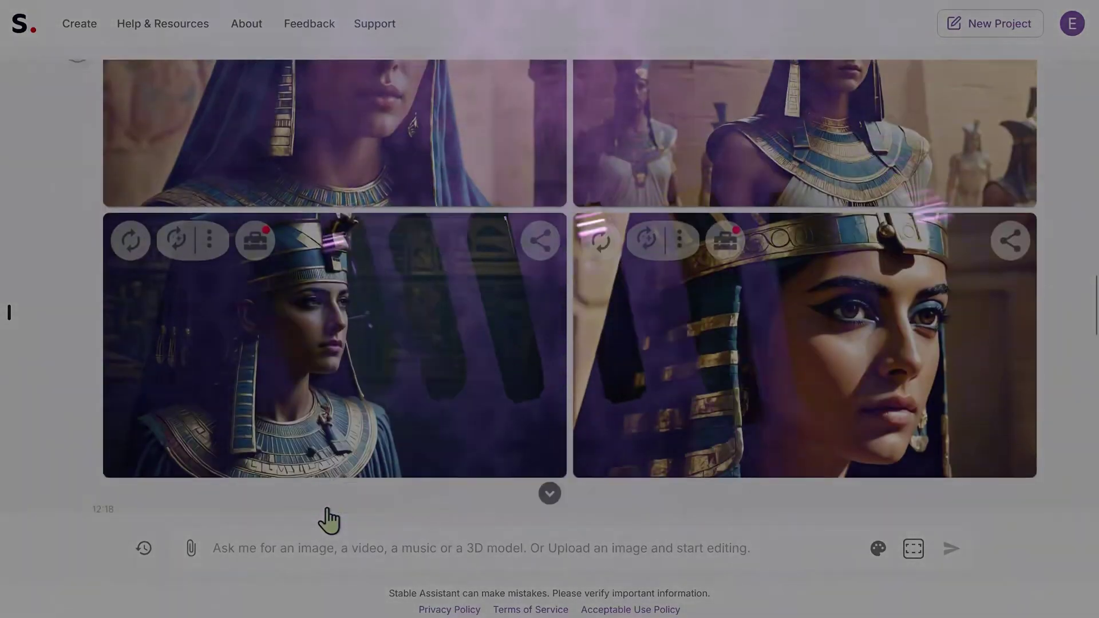